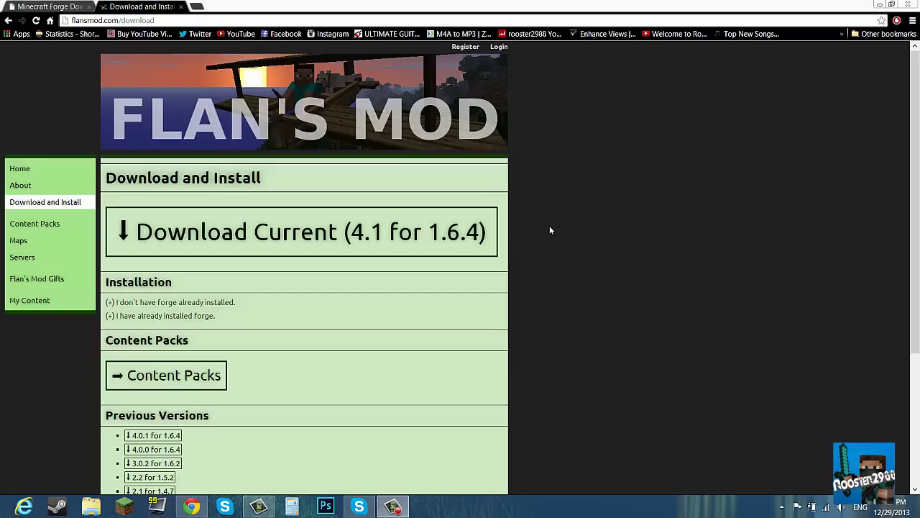
- Examine the game versions offered in the Minecraft launcher's profile editor, then close the launcher without changing the profile
left_click(137, 502)
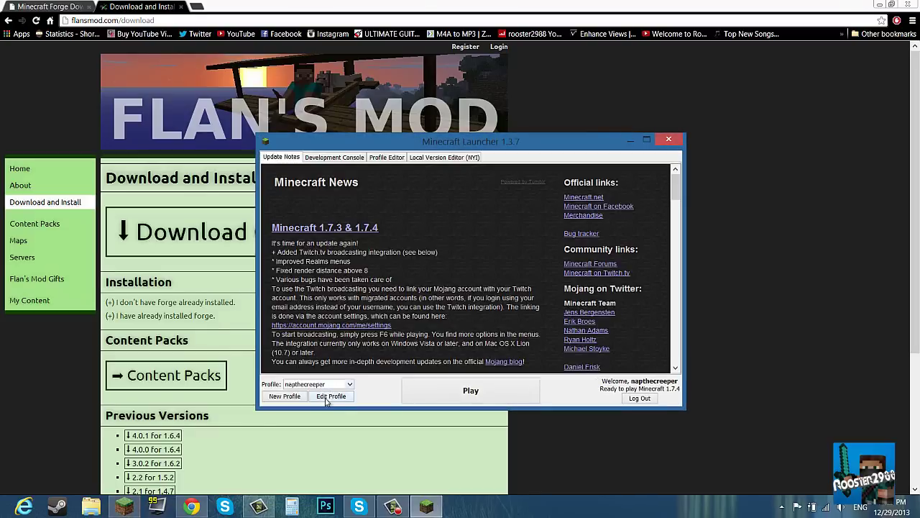
left_click(331, 396)
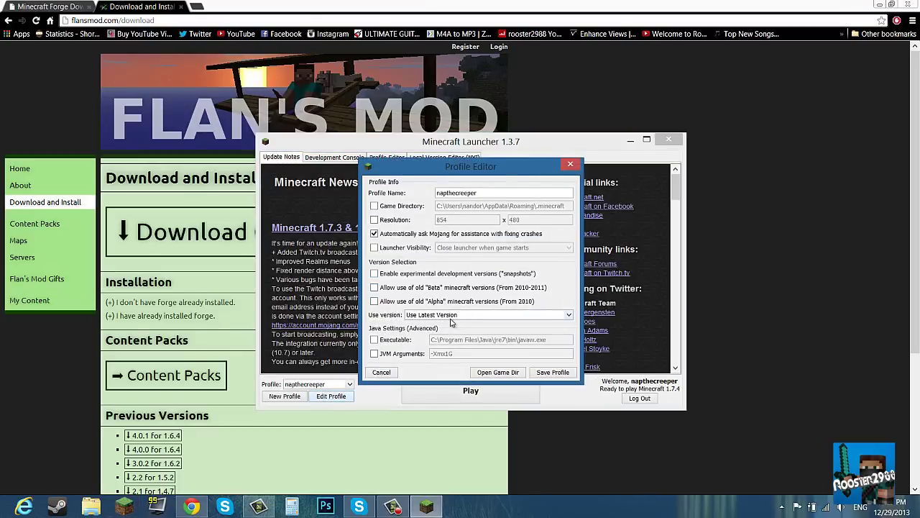
left_click(460, 315)
scroll(459, 353, "down", 1)
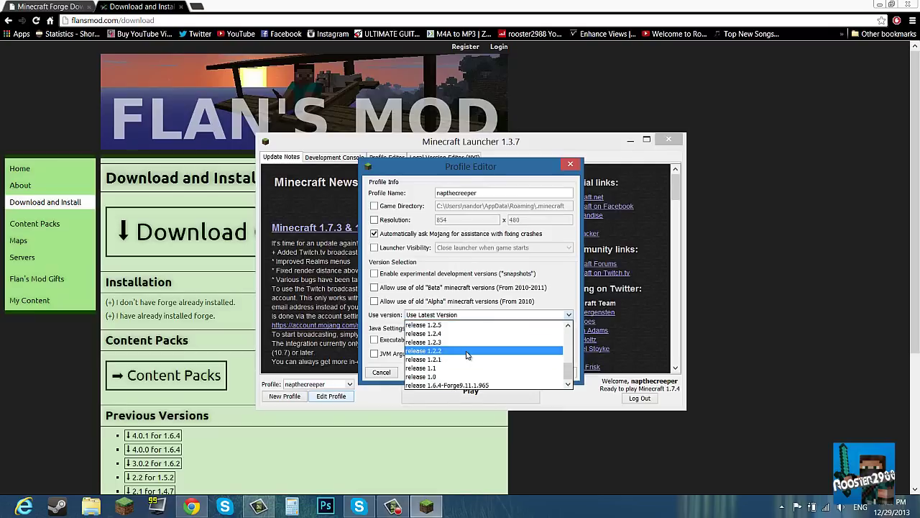
scroll(464, 350, "up", 1)
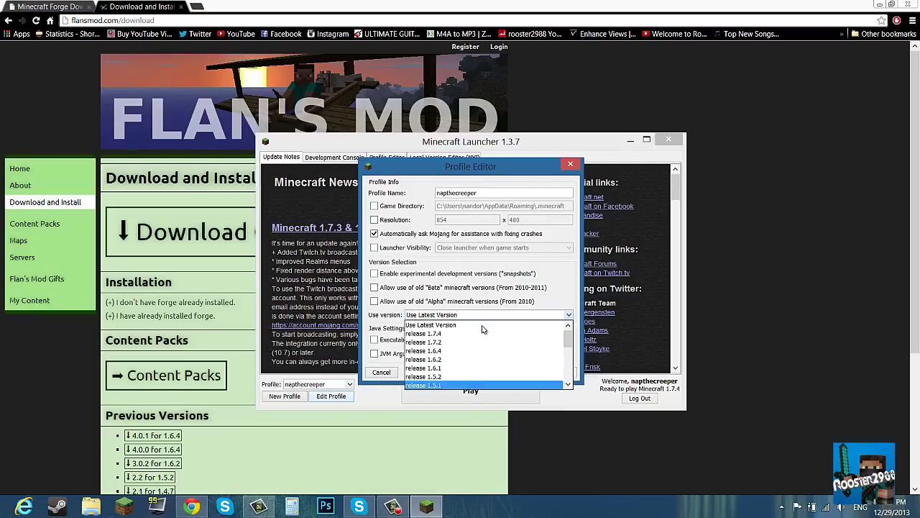
left_click(573, 164)
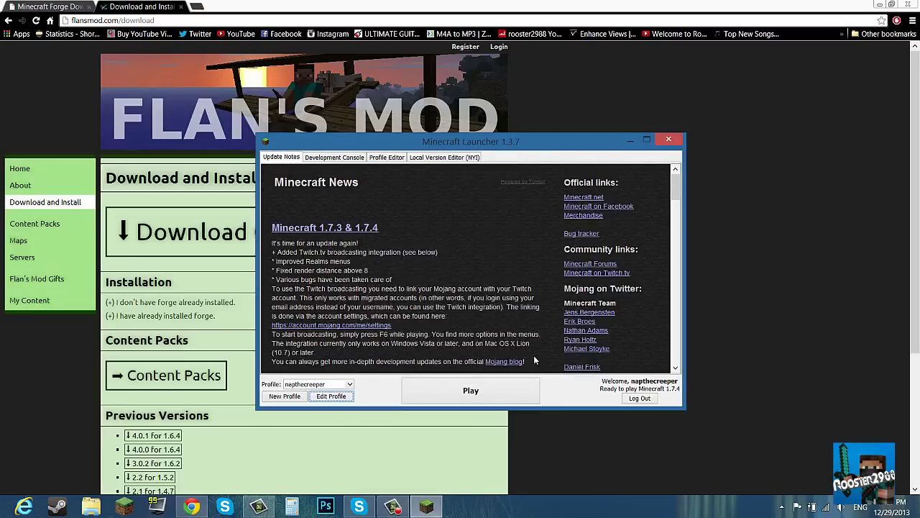
left_click(668, 140)
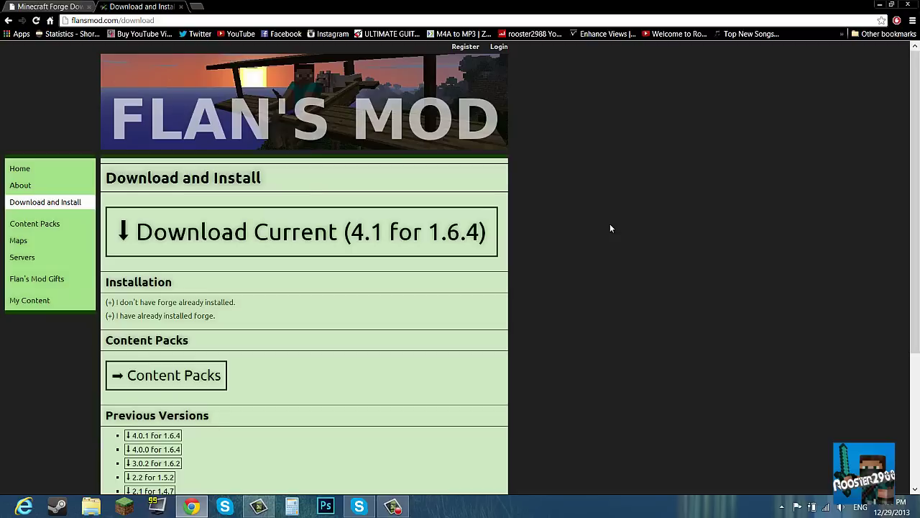
- Download the 1.6.4-Latest installer from the Minecraft Forge downloads page, staying on the ad redirect page
left_click(11, 6)
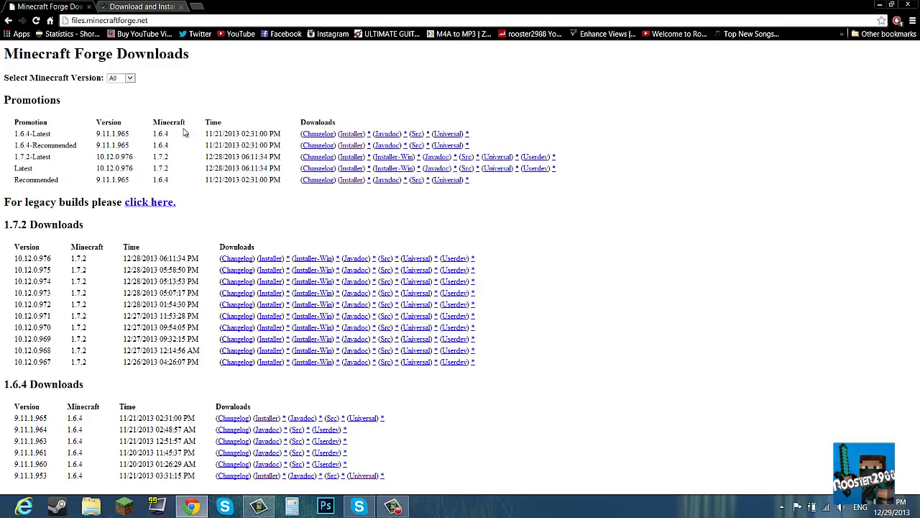
left_click(351, 134)
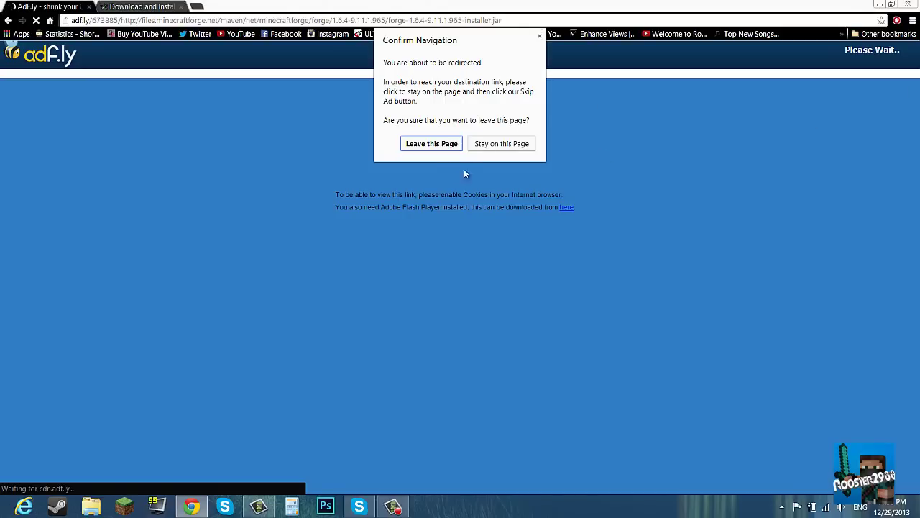
left_click(493, 146)
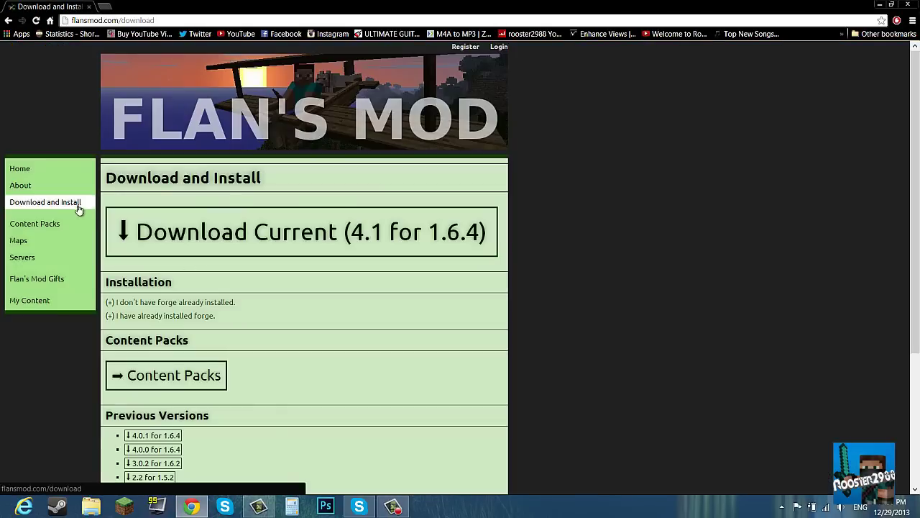
- Download FlansMod-4.1.jar from its MediaFire page and keep the file despite the browser's safety check
left_click(25, 172)
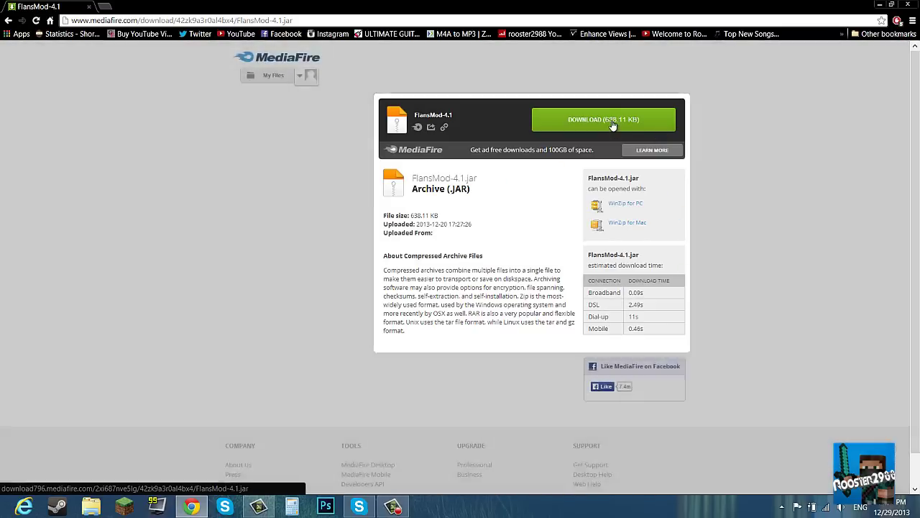
left_click(612, 124)
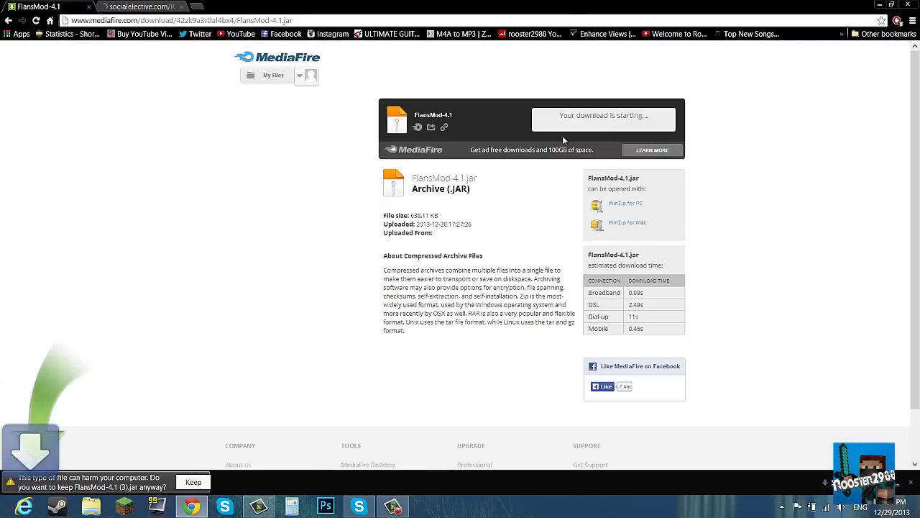
left_click(190, 481)
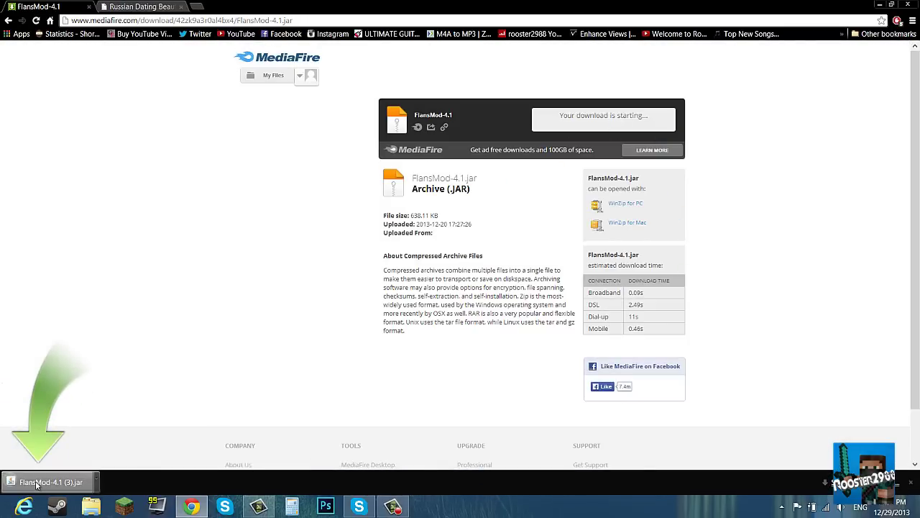
- Place the downloaded Flan's Mod jar on the desktop beside the Forge installer
left_click_drag(50, 481, 796, 32)
left_click_drag(751, 255, 845, 49)
left_click_drag(877, 23, 775, 29)
left_click(723, 67)
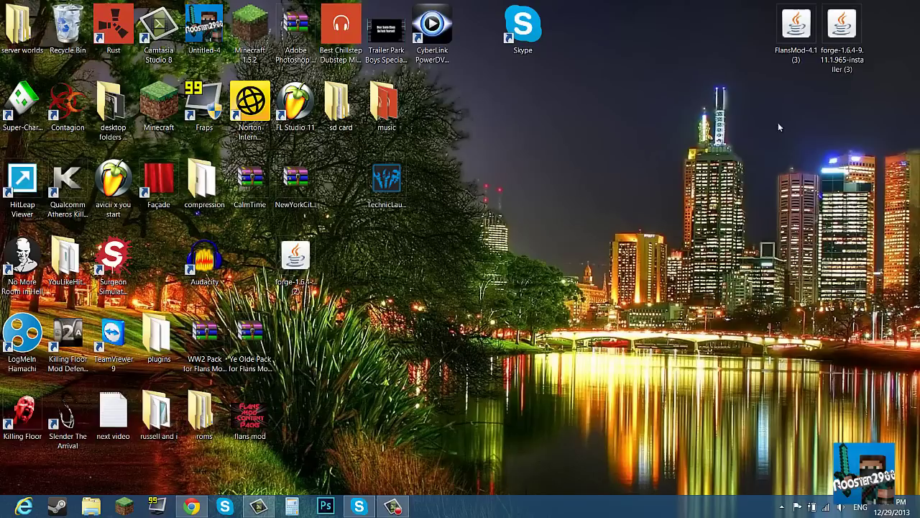
- Run the Forge 1.6.4 installer from the desktop and install the client into the .minecraft folder
left_click(838, 43)
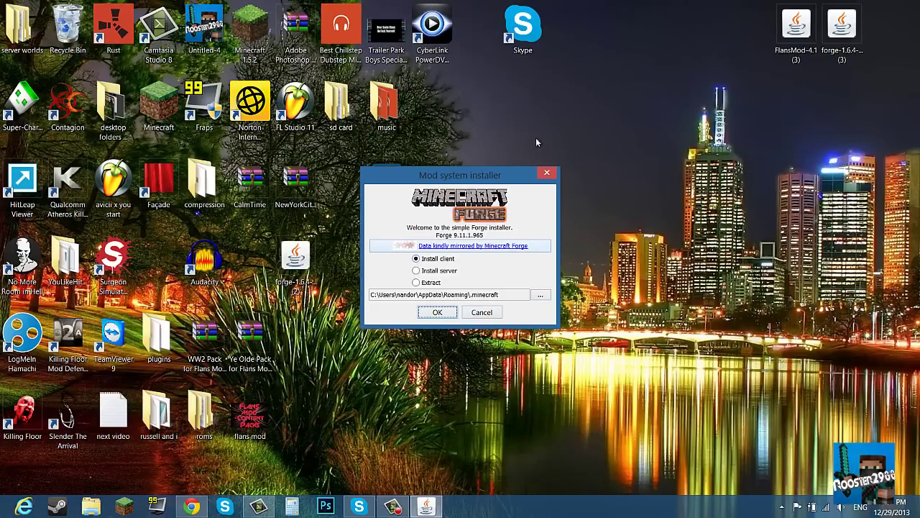
left_click(437, 313)
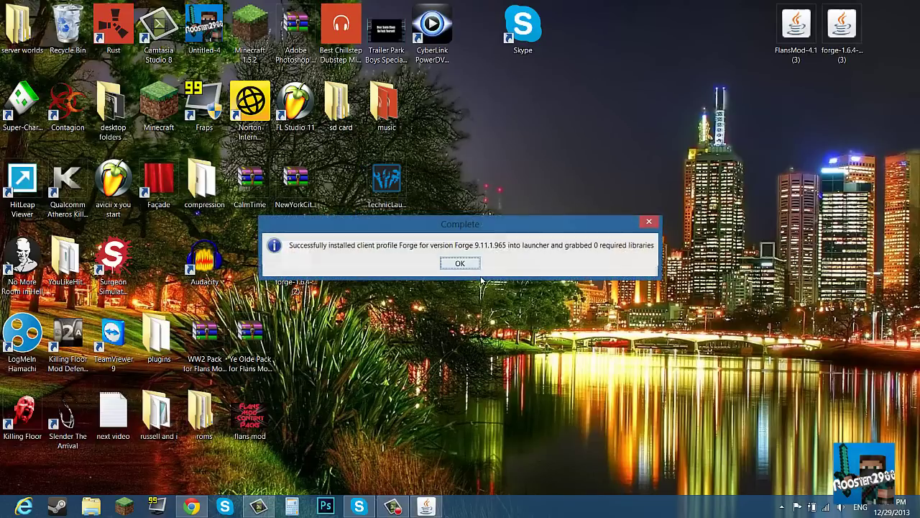
left_click(460, 264)
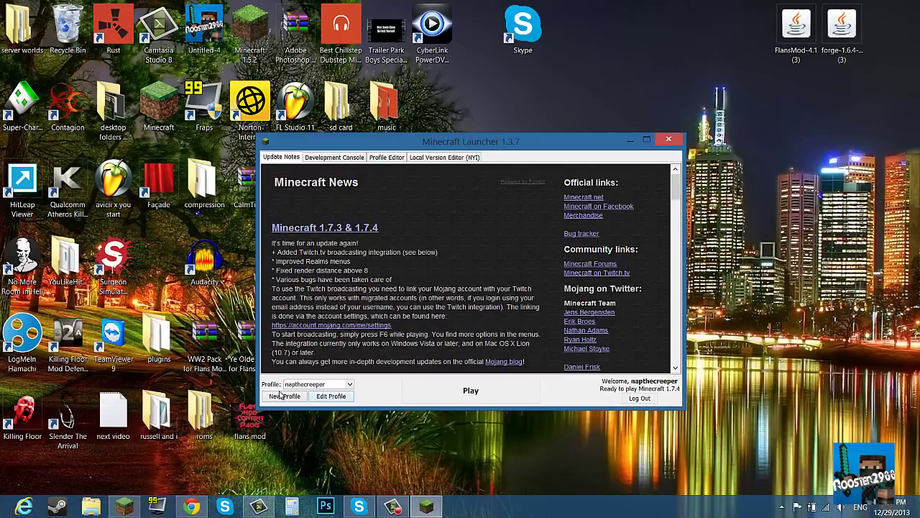
- Select the Forge profile in the Minecraft launcher and continue with the existing logged-in account
left_click(317, 385)
left_click(311, 399)
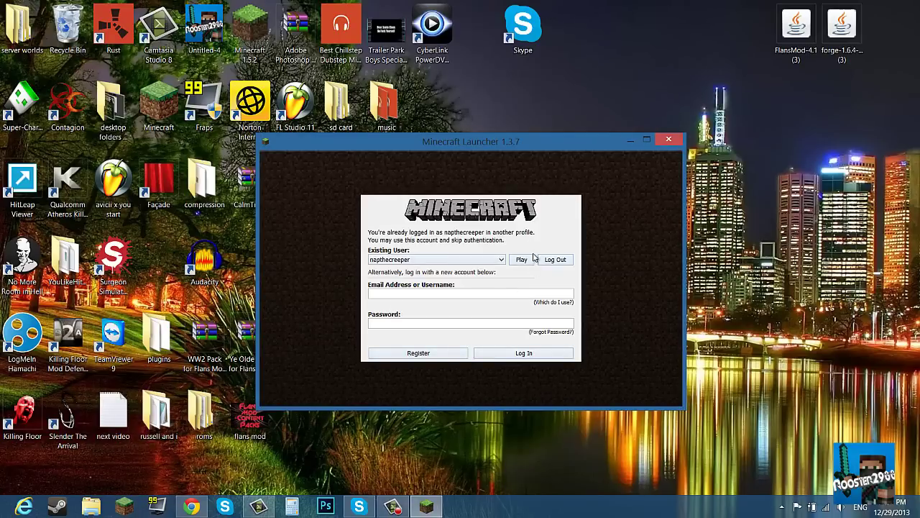
left_click(523, 259)
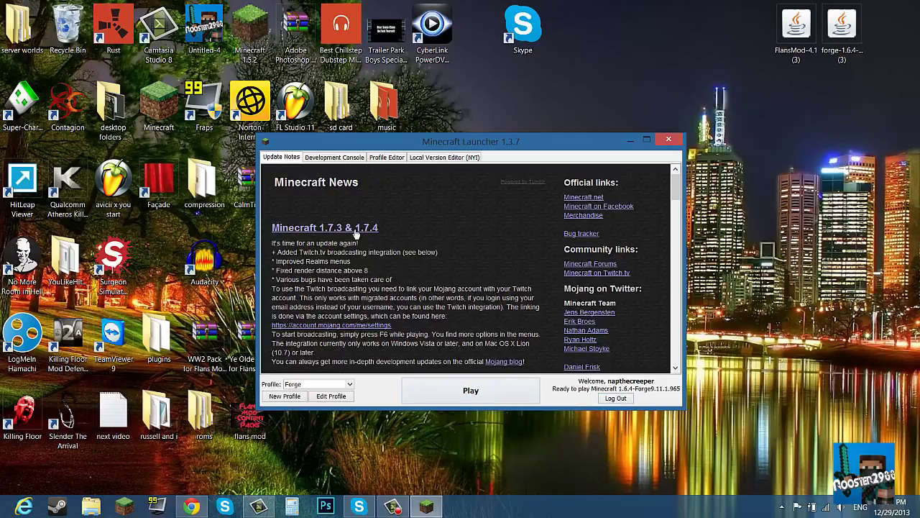
- Switch the launcher to the regular player profile and back to the Forge profile
left_click_drag(382, 229, 273, 229)
left_click(441, 211)
left_click(344, 387)
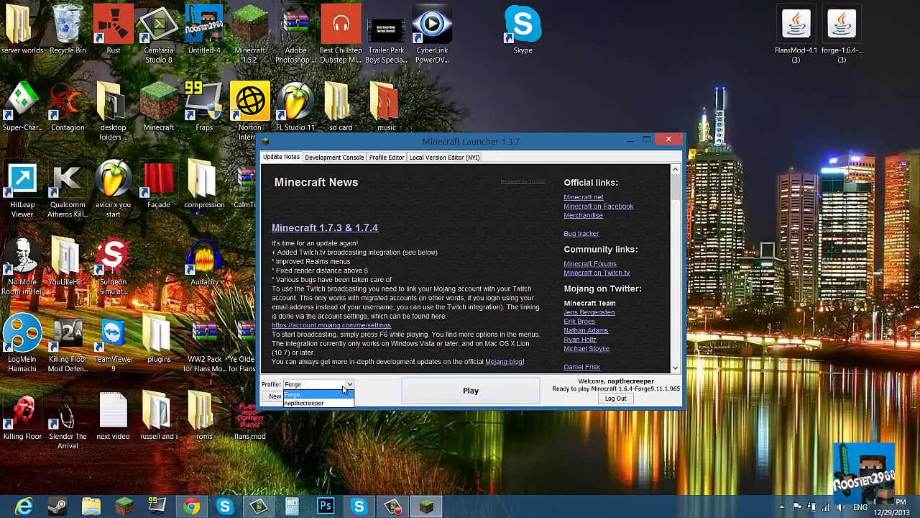
left_click(346, 404)
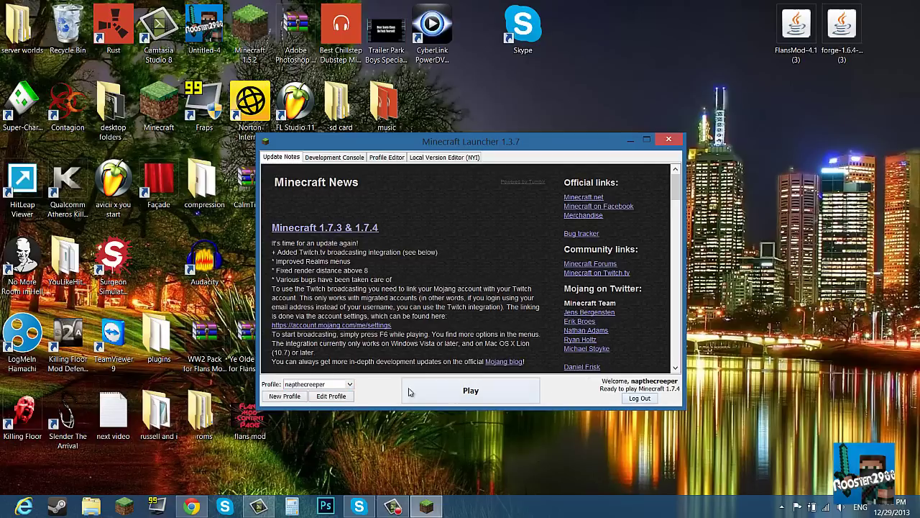
left_click(349, 385)
left_click(343, 395)
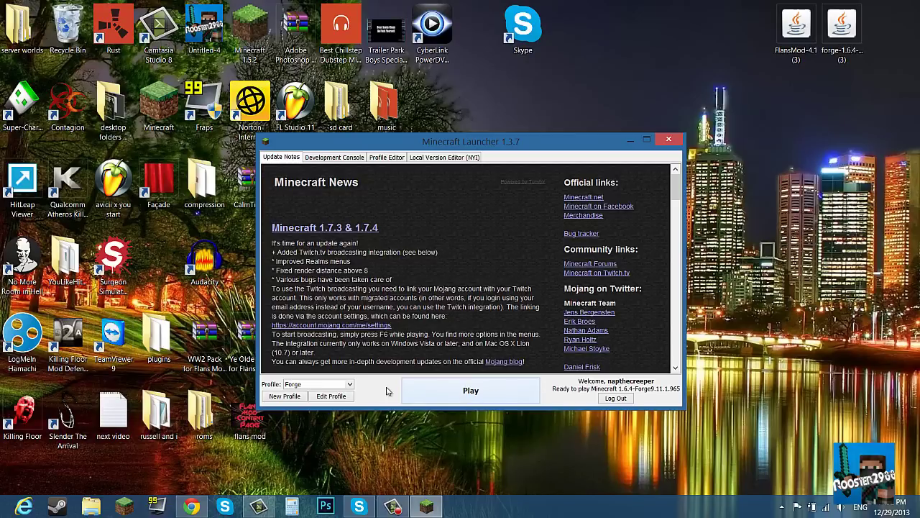
- Launch Minecraft with the Forge profile, check the installed mods in the Mod List, and quit the game
left_click(471, 390)
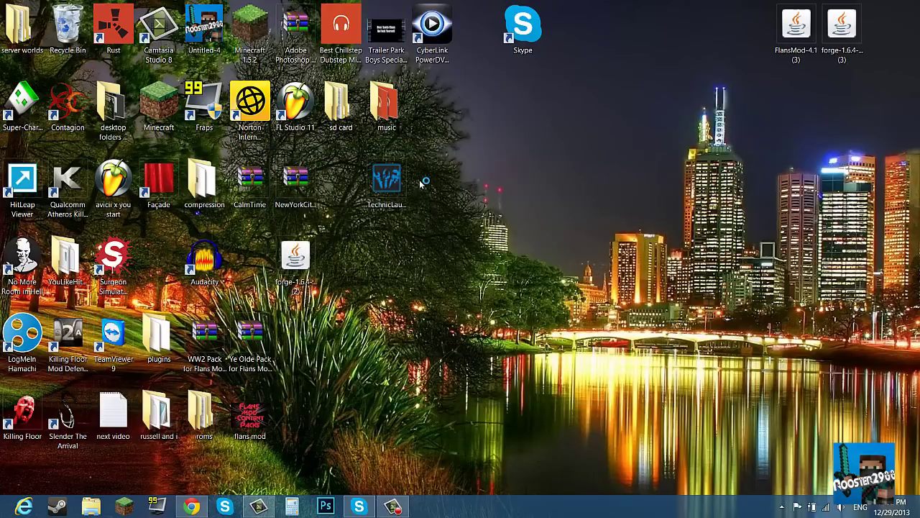
left_click_drag(388, 181, 342, 181)
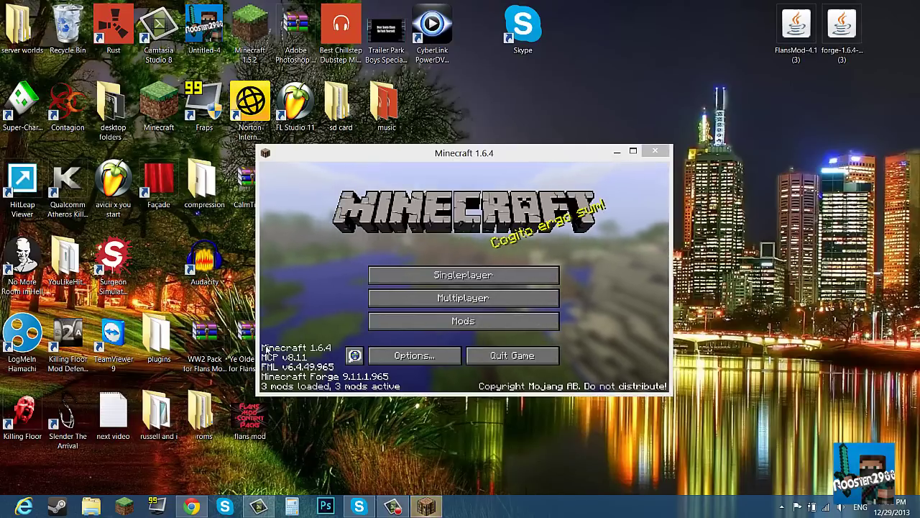
left_click(455, 322)
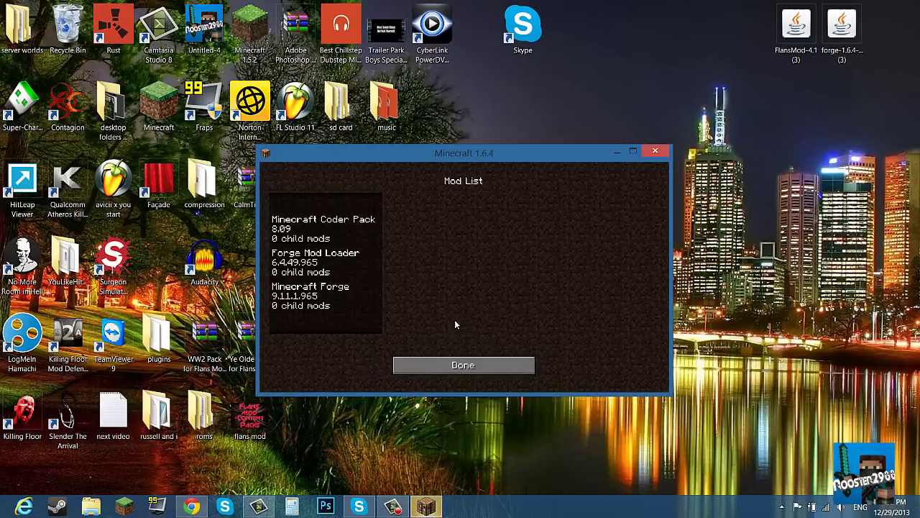
left_click(463, 365)
left_click(499, 357)
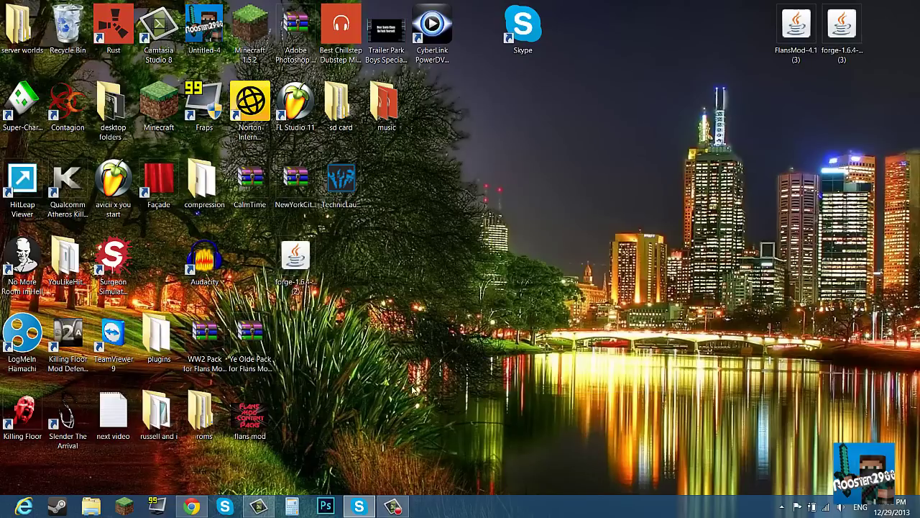
- Open the %appdata% folder through Windows search and go to the mods folder inside .minecraft
left_click(7, 512)
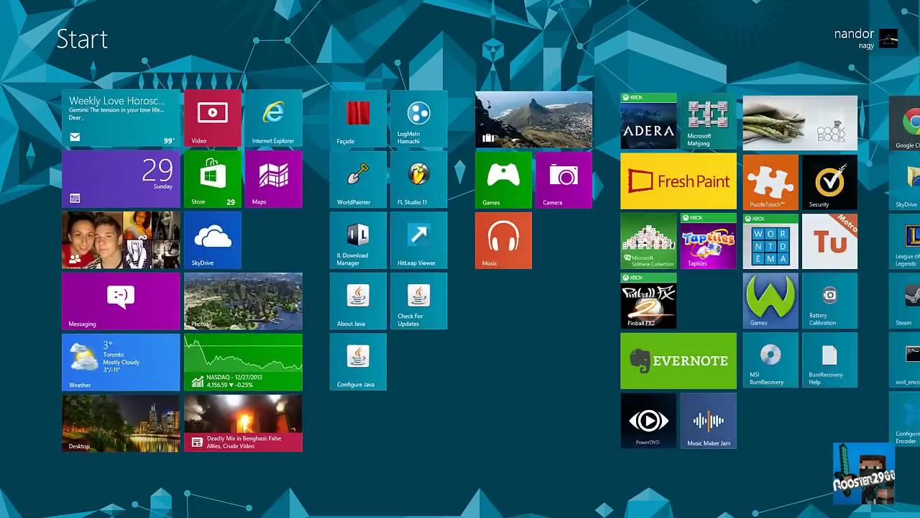
type("%appdt")
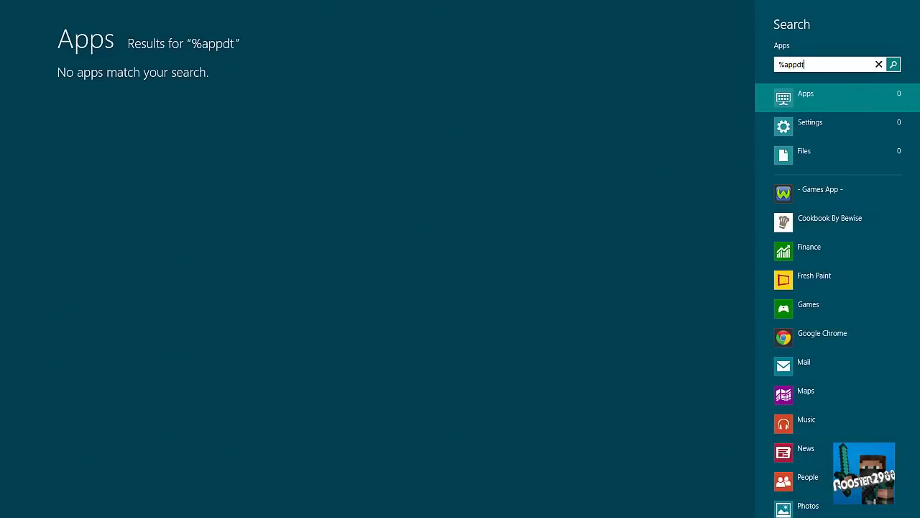
key("BackSpace")
type("ata%")
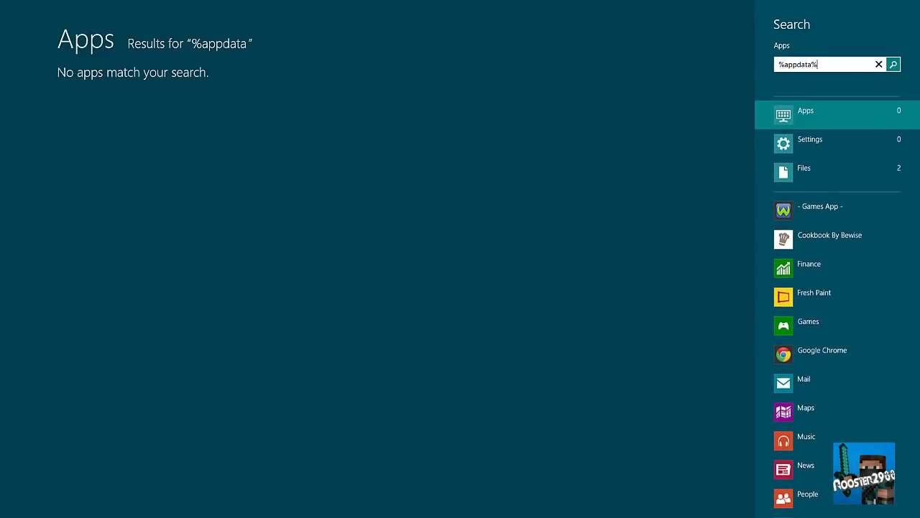
key("Return")
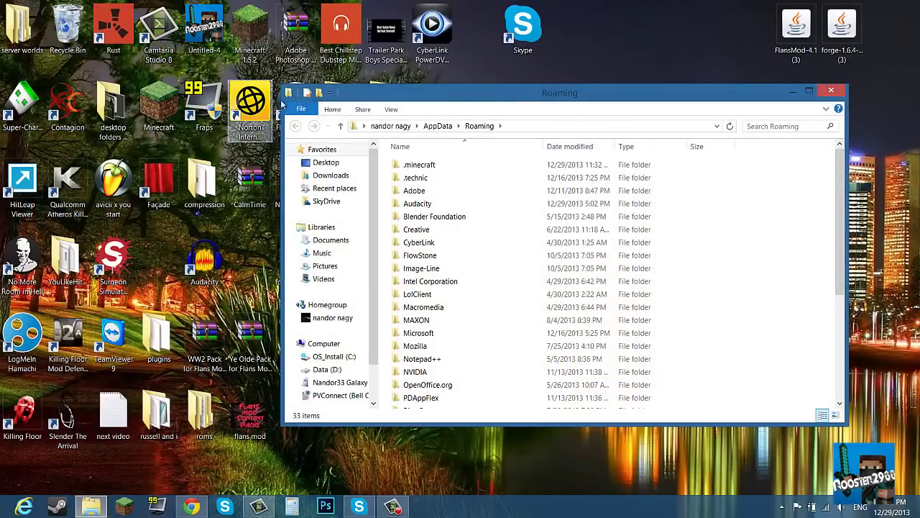
left_click(413, 168)
double_click(414, 167)
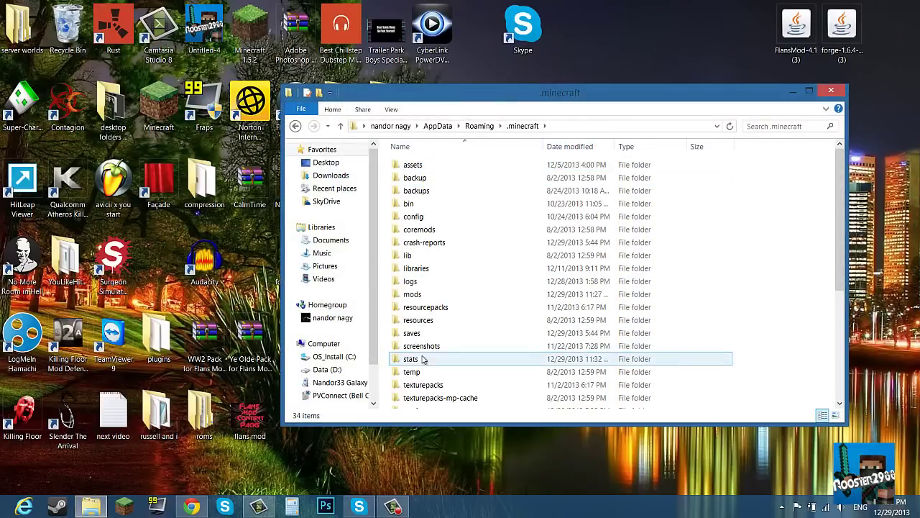
double_click(427, 300)
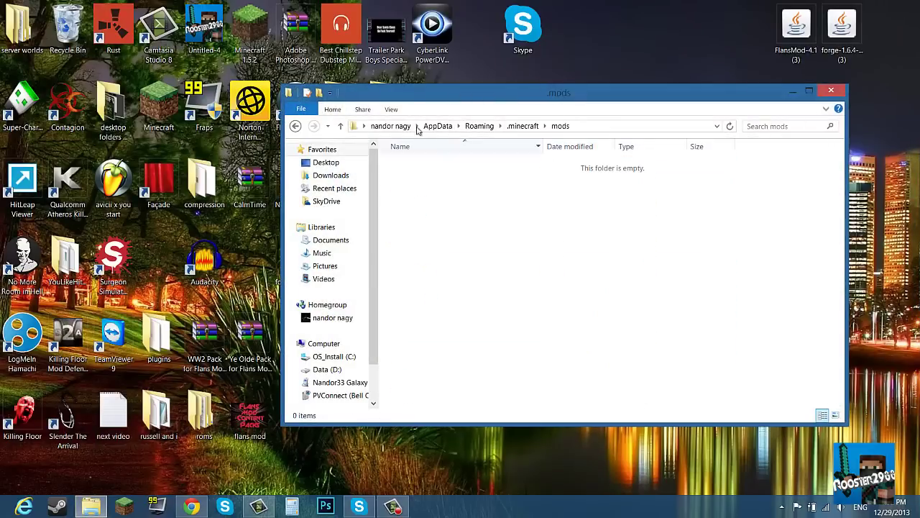
- Move the FlansMod-4.1 jar from the desktop into the .minecraft mods folder and close the folder window
key("super+Left")
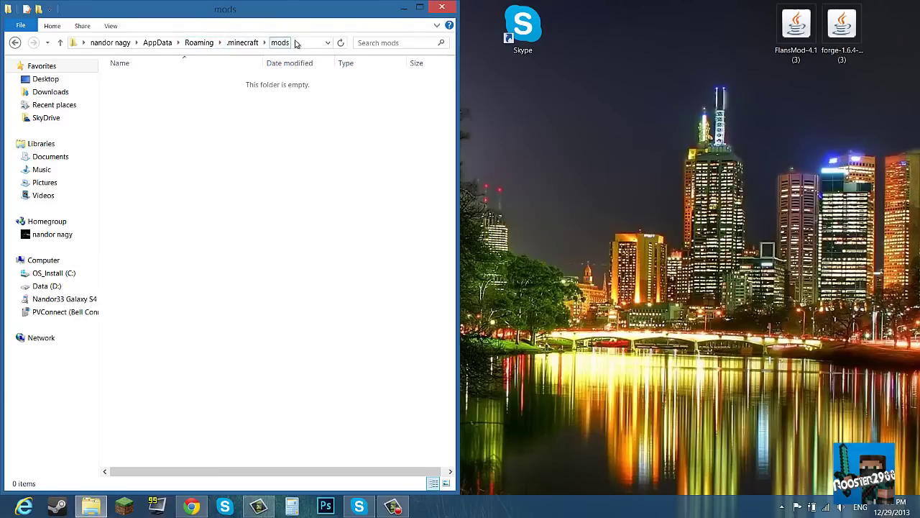
left_click_drag(804, 24, 203, 156)
left_click(442, 8)
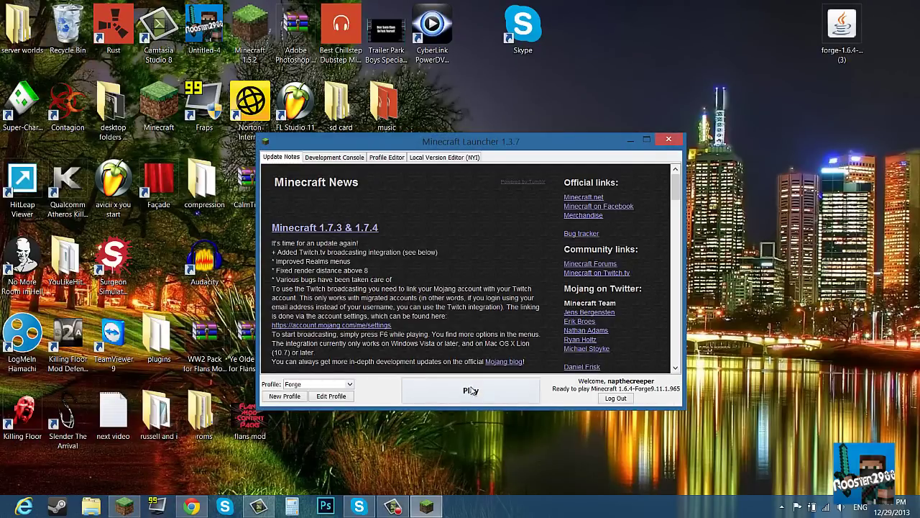
- Start the game with the Forge profile to check the loaded mods on the title screen, then quit
left_click(471, 390)
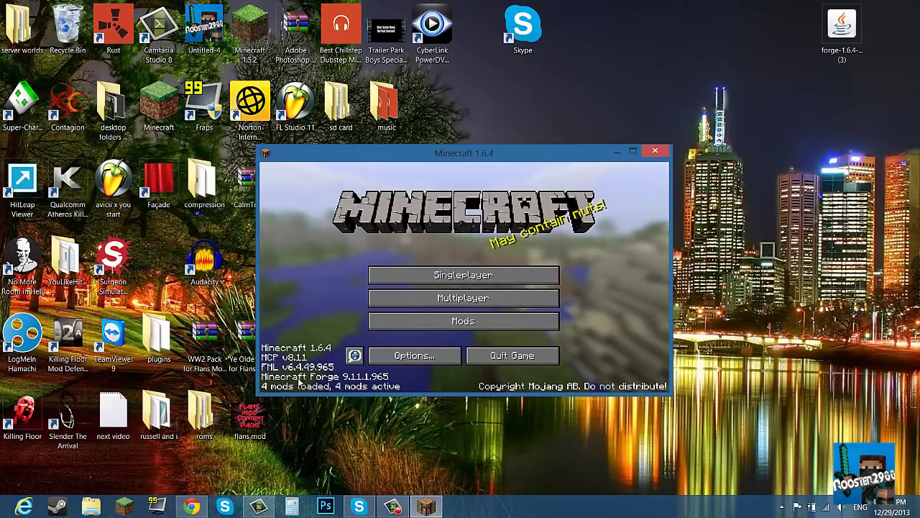
left_click(503, 355)
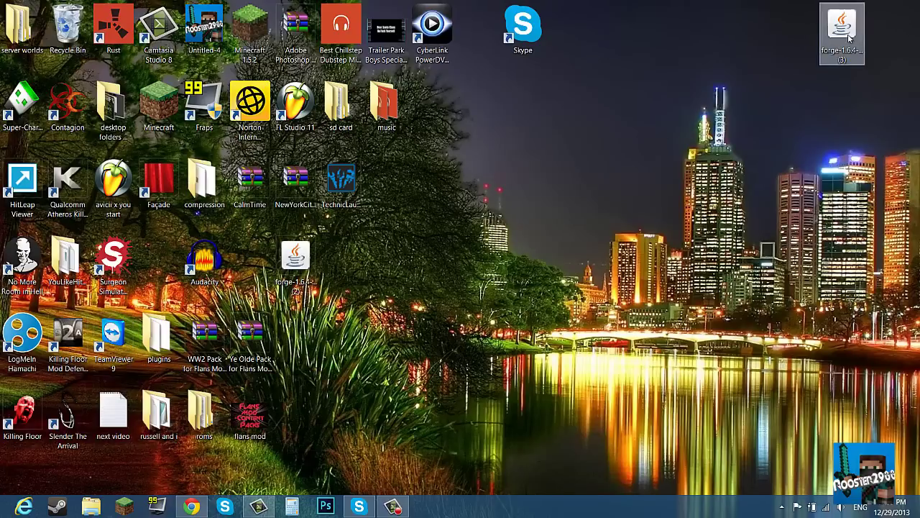
- Delete the forge-1.6.4 (3) installer from the desktop and open the Content Packs page of the Flan's Mod site in Chrome
left_click_drag(841, 39, 66, 29)
left_click(192, 506)
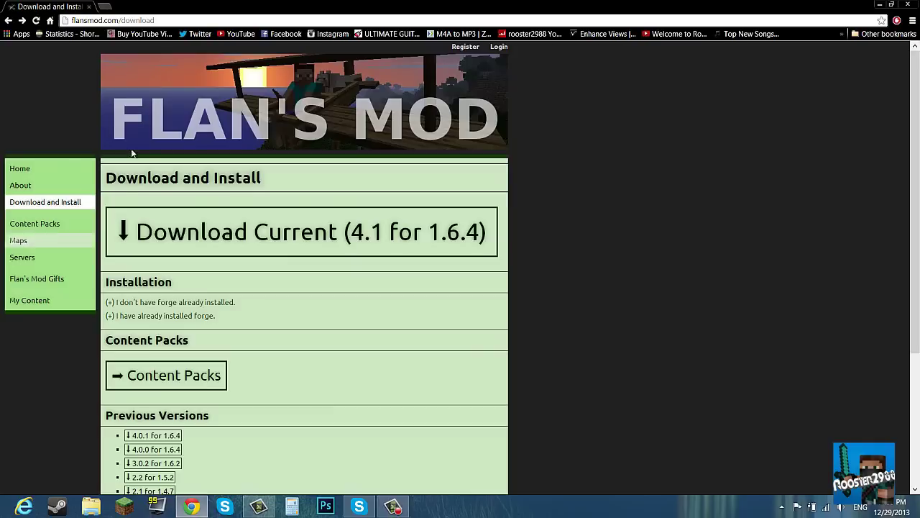
left_click(34, 224)
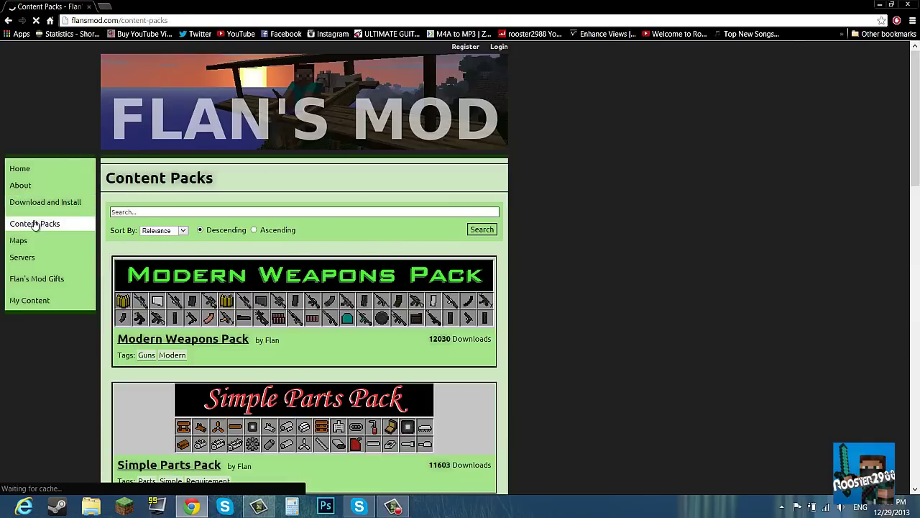
- Browse the content pack list, view the World War II Pack's details and dependencies, and return to the list
scroll(234, 242, "down", 1)
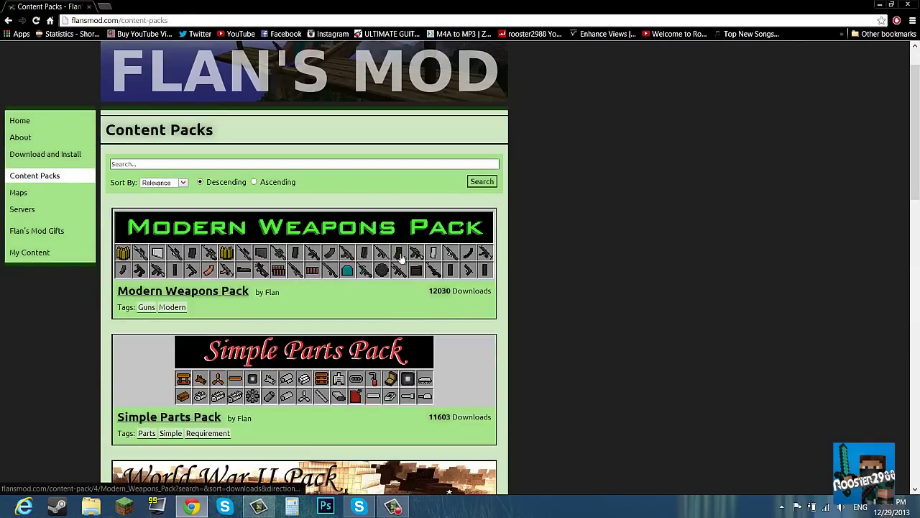
scroll(253, 222, "down", 1)
scroll(253, 221, "down", 4)
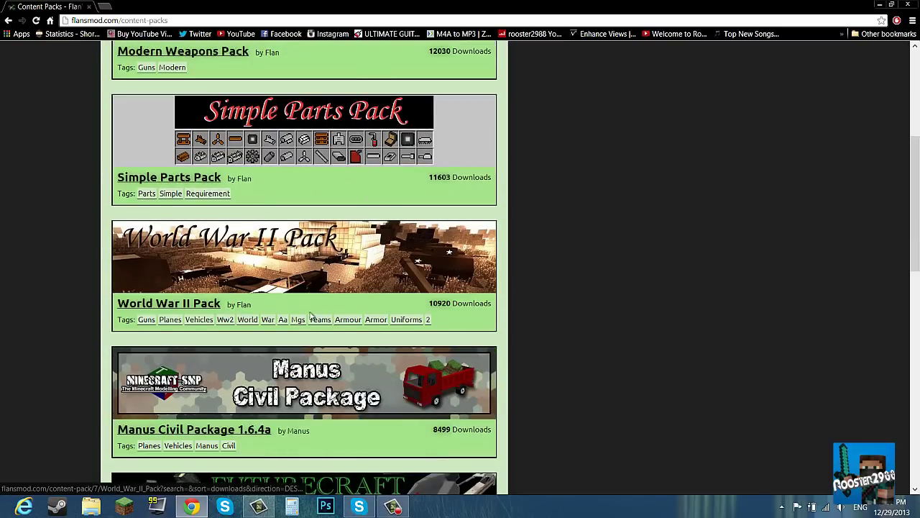
scroll(294, 360, "down", 6)
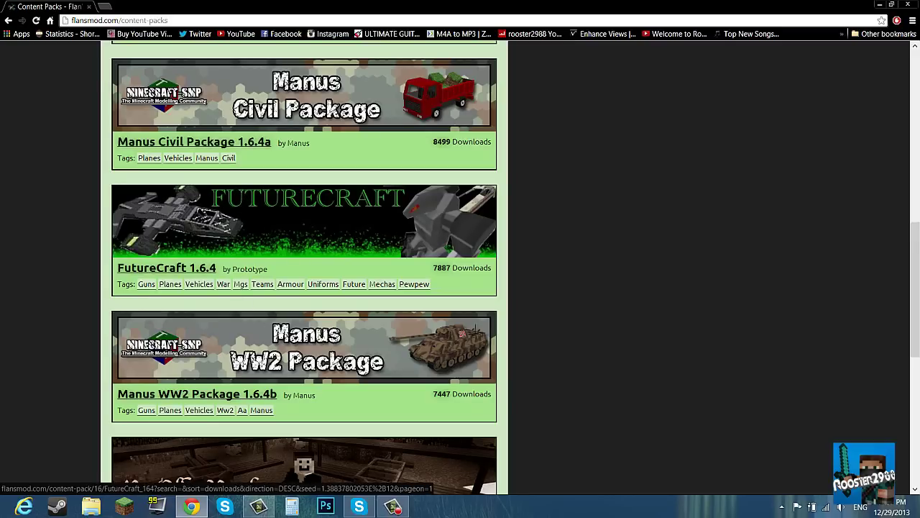
scroll(286, 180, "up", 3)
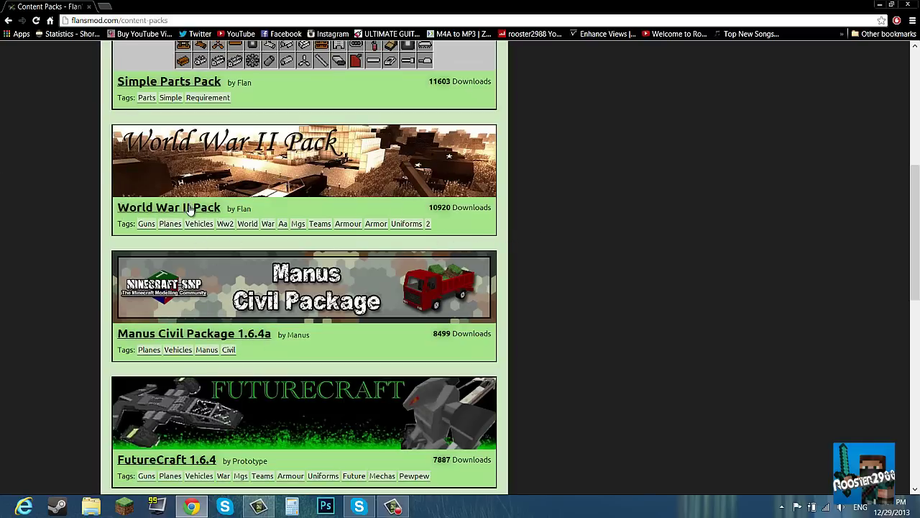
left_click(191, 208)
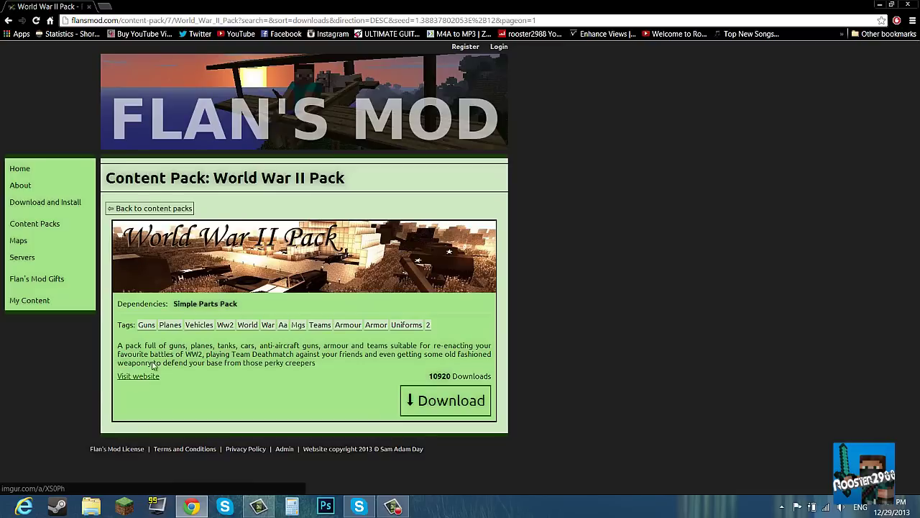
left_click(138, 208)
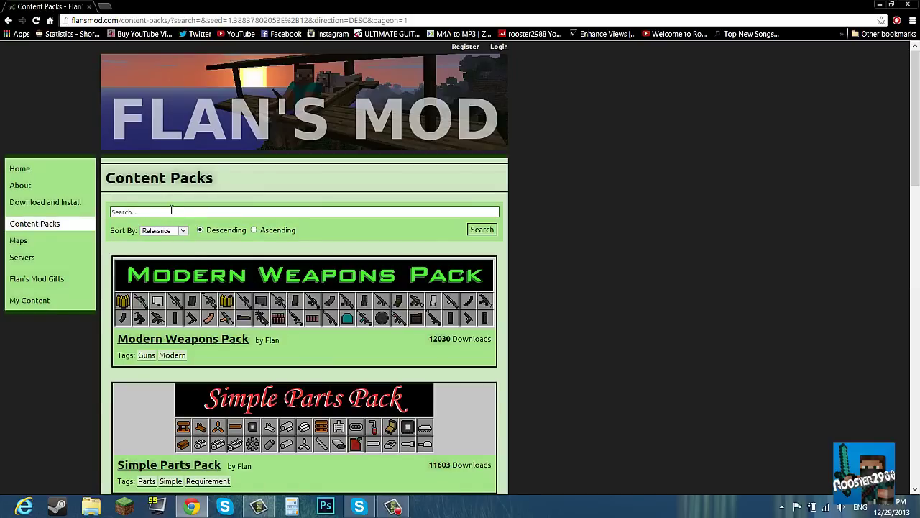
- Look through the first page of content packs down to the Nerf Pack and check the desktop for already downloaded packs
scroll(262, 329, "down", 5)
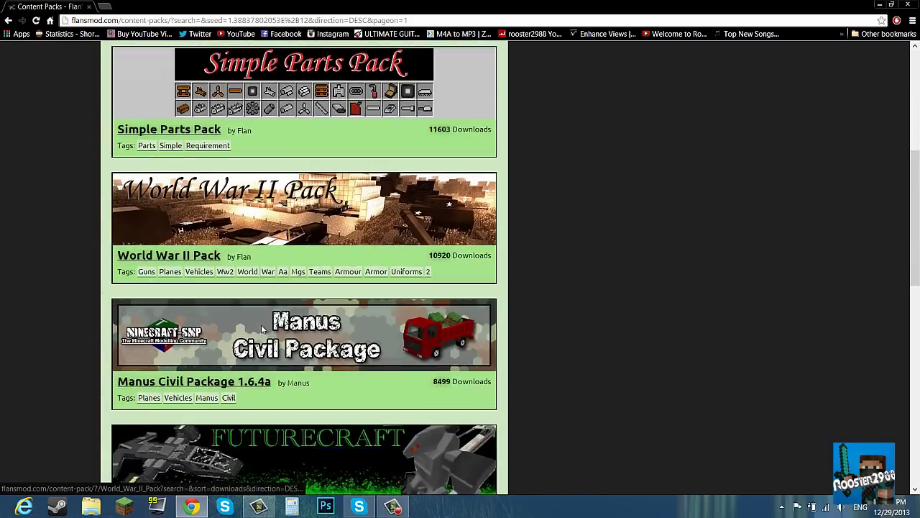
scroll(262, 328, "down", 4)
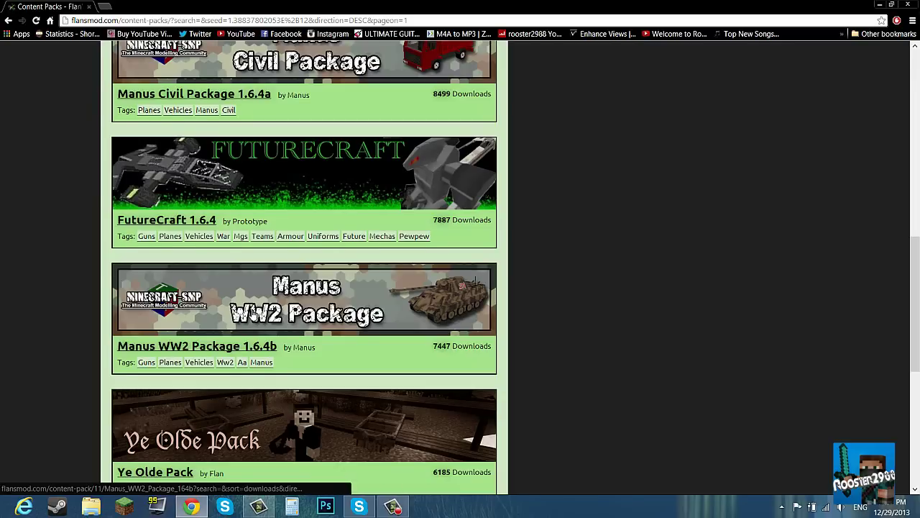
scroll(251, 317, "down", 2)
scroll(253, 316, "down", 3)
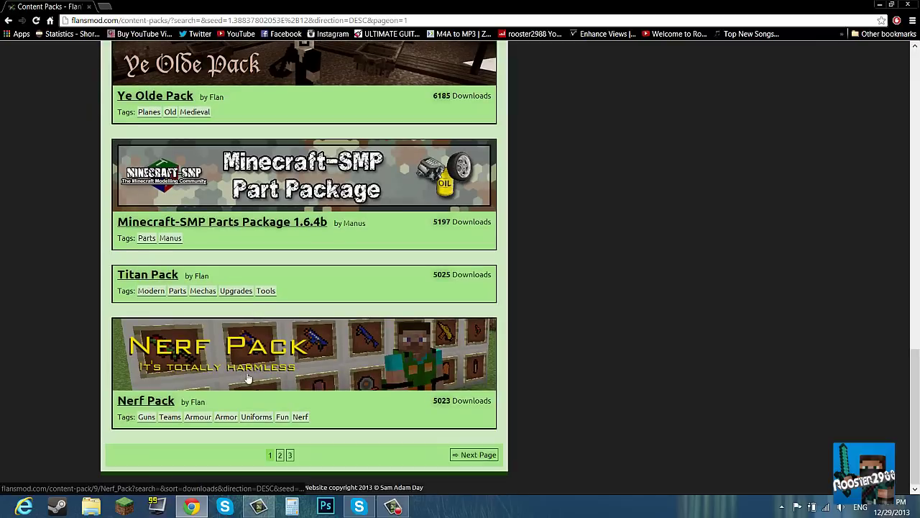
scroll(297, 380, "up", 1)
scroll(298, 381, "up", 9)
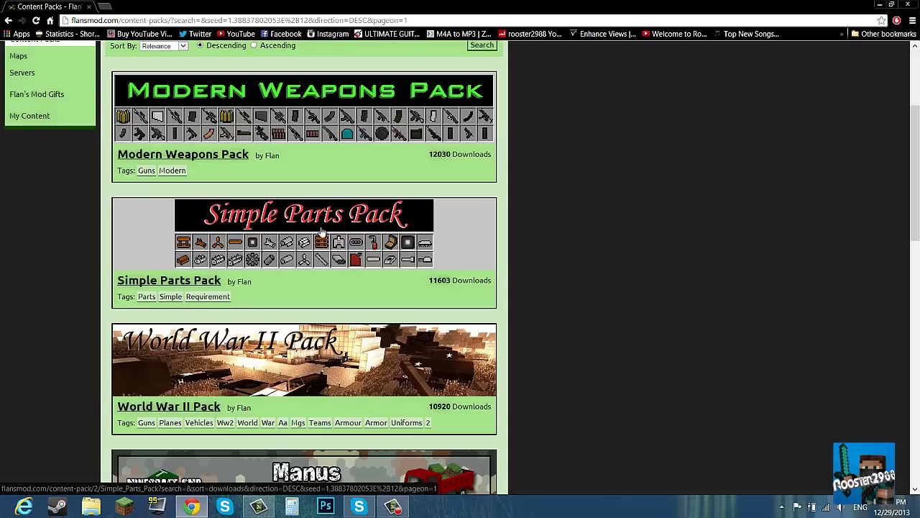
scroll(316, 248, "down", 2)
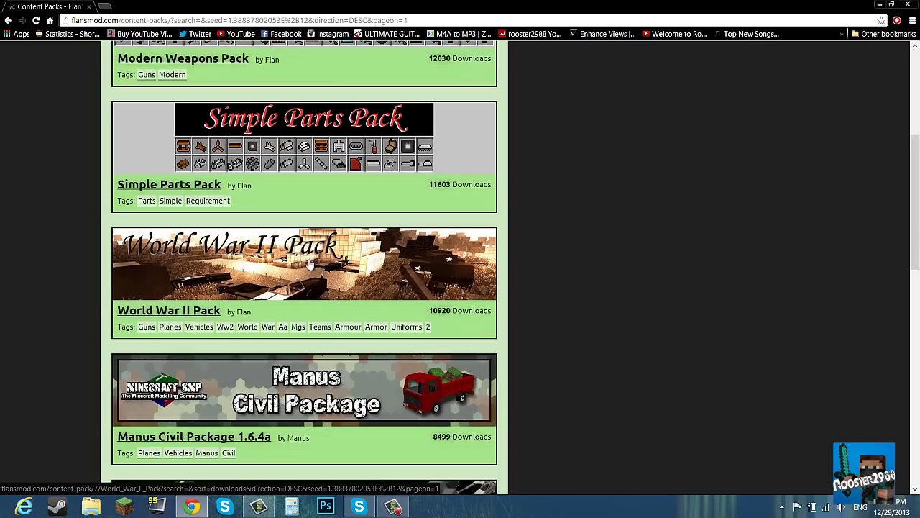
scroll(317, 266, "down", 5)
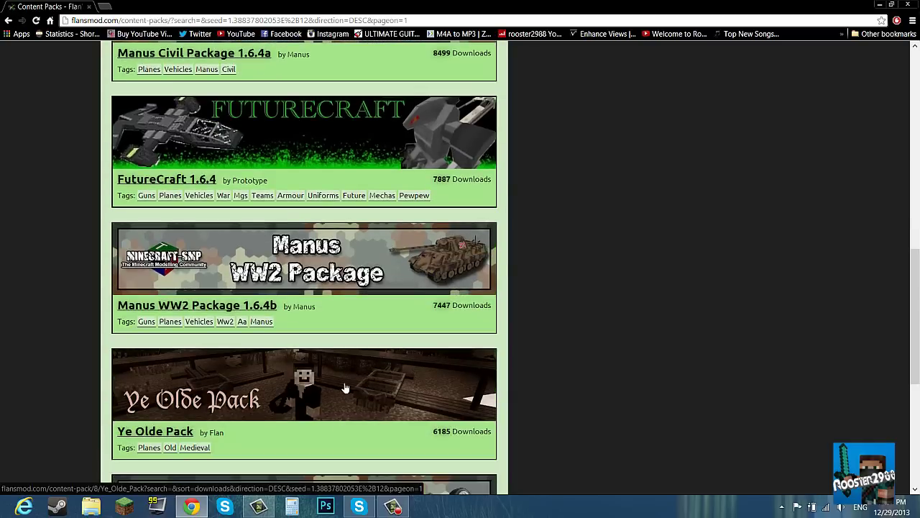
scroll(367, 287, "up", 5)
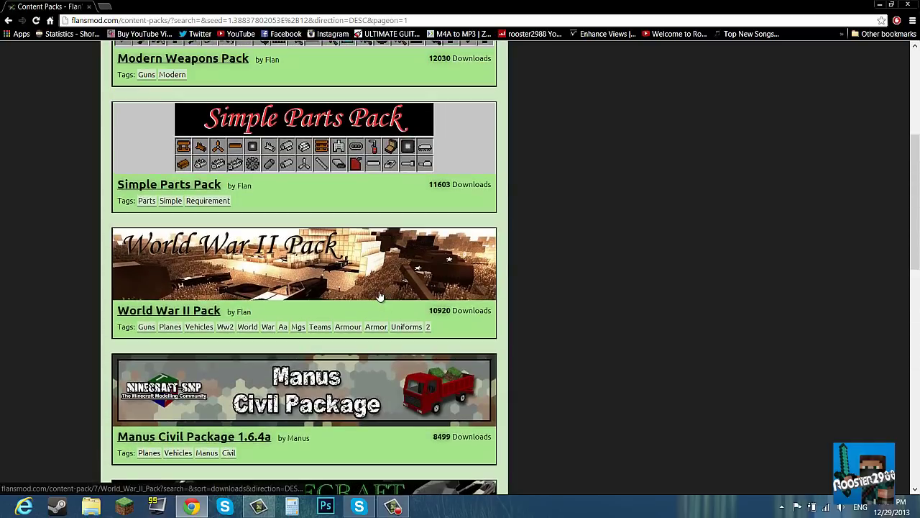
key("super+d")
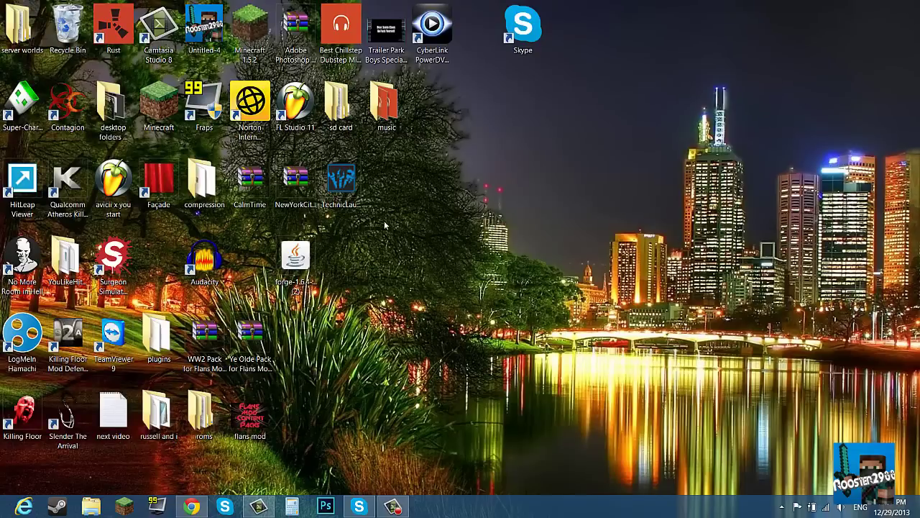
left_click(185, 509)
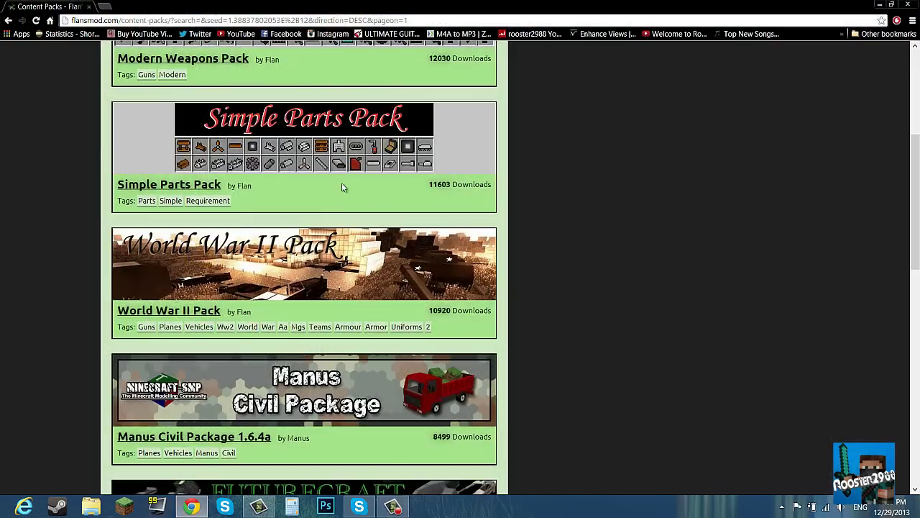
- Download Manus Civil Package 1.6.4a from its content pack page and show the desktop
scroll(342, 188, "down", 1)
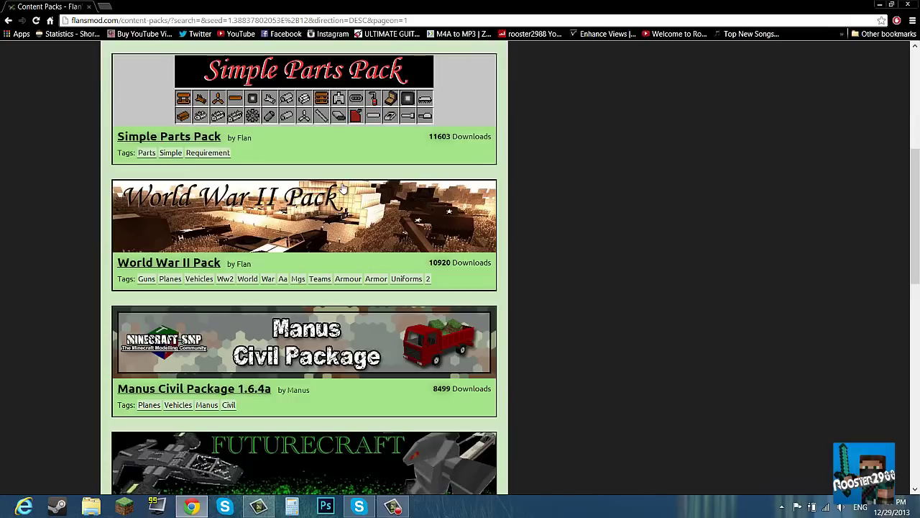
left_click(164, 393)
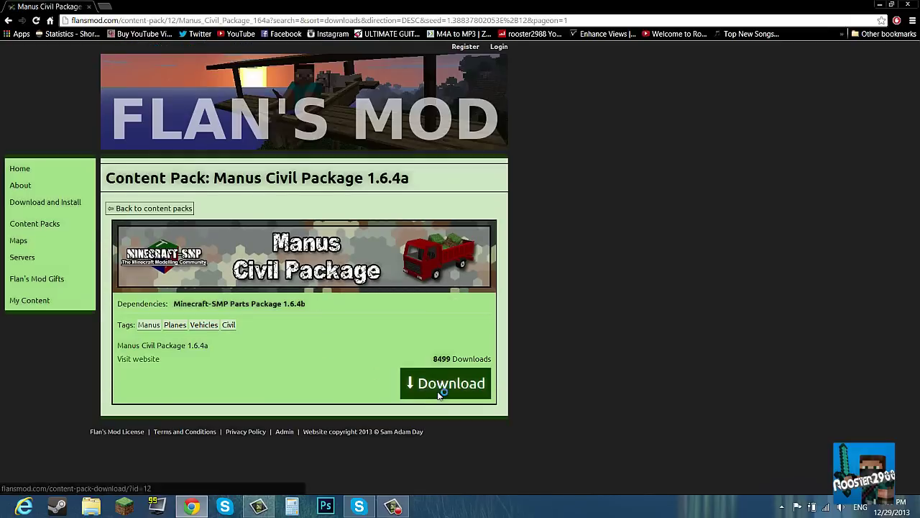
left_click(440, 390)
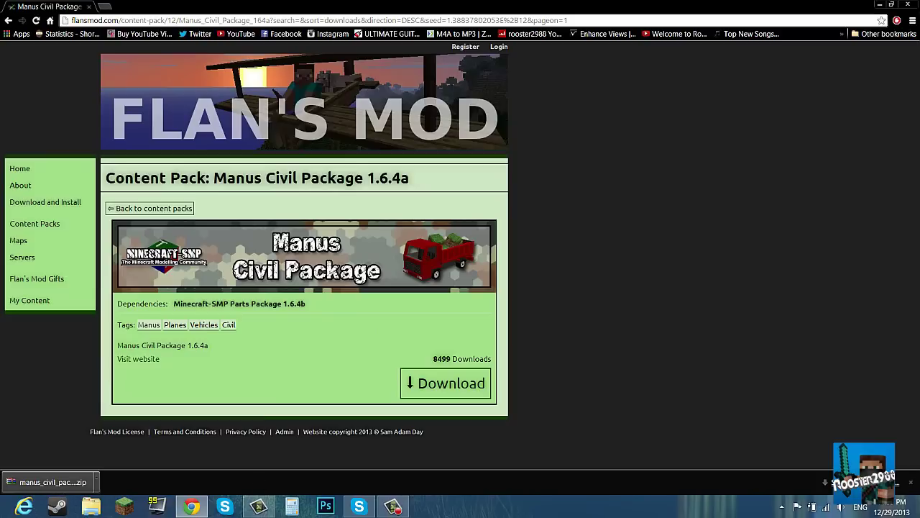
key("super+d")
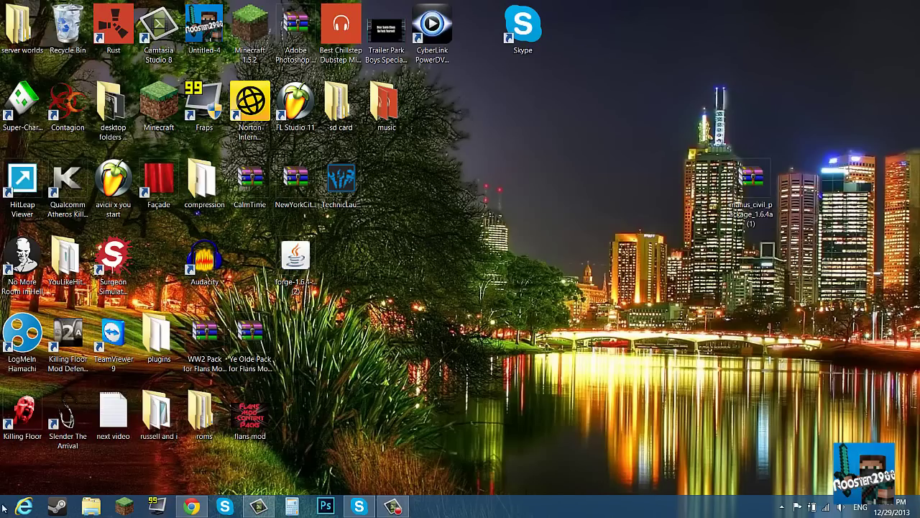
left_click(6, 512)
type("%")
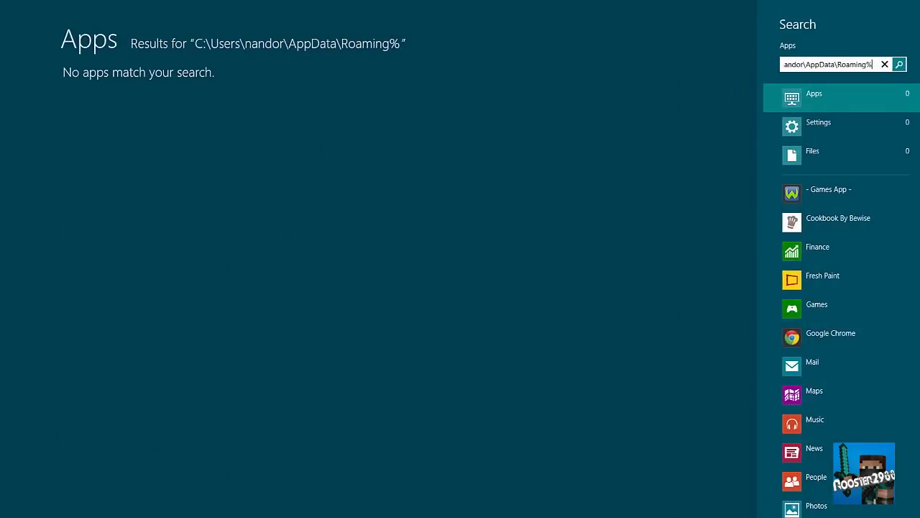
type("appdata%appdata%")
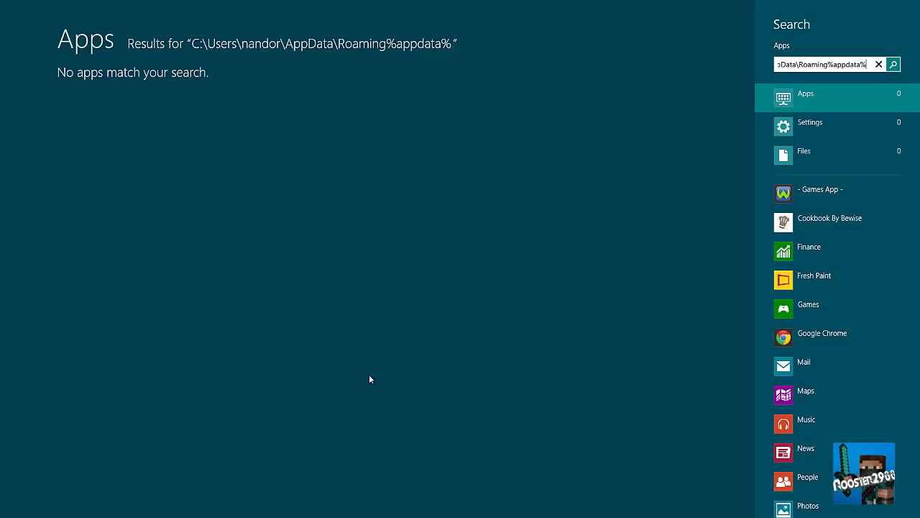
key("Return")
left_click(598, 257)
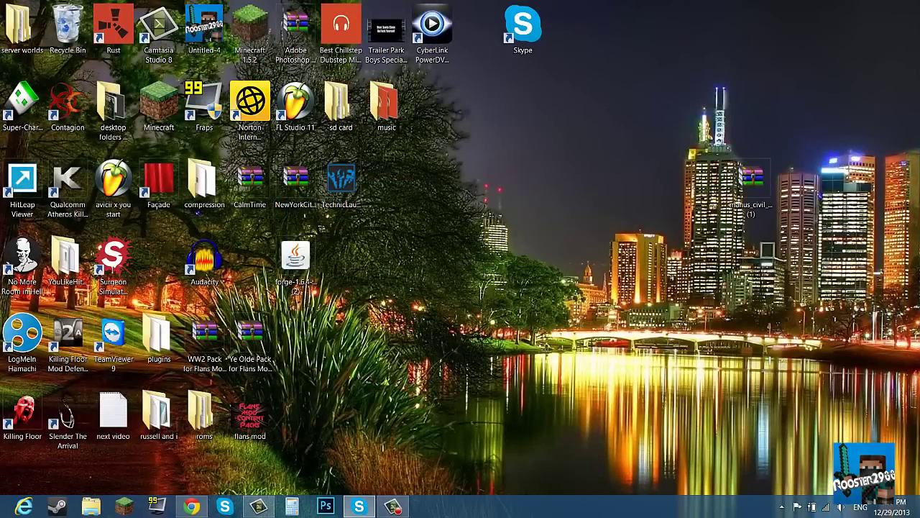
- Open the %appdata% Roaming folder through Windows search and go to the Flan folder inside .minecraft
key("super")
type("%")
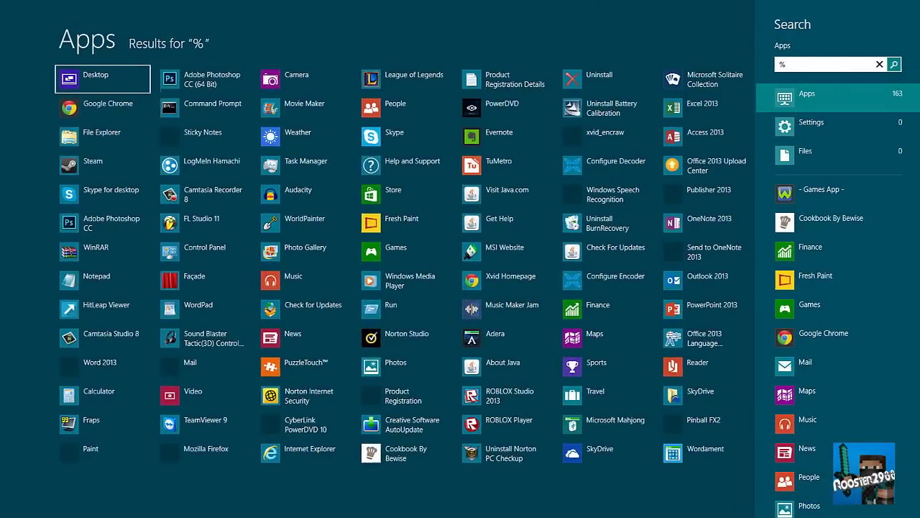
type("appdata%")
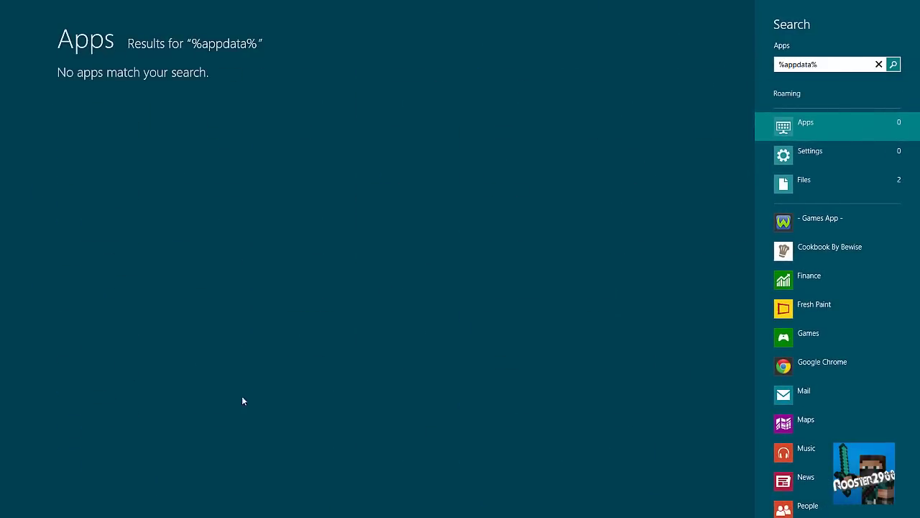
left_click(798, 94)
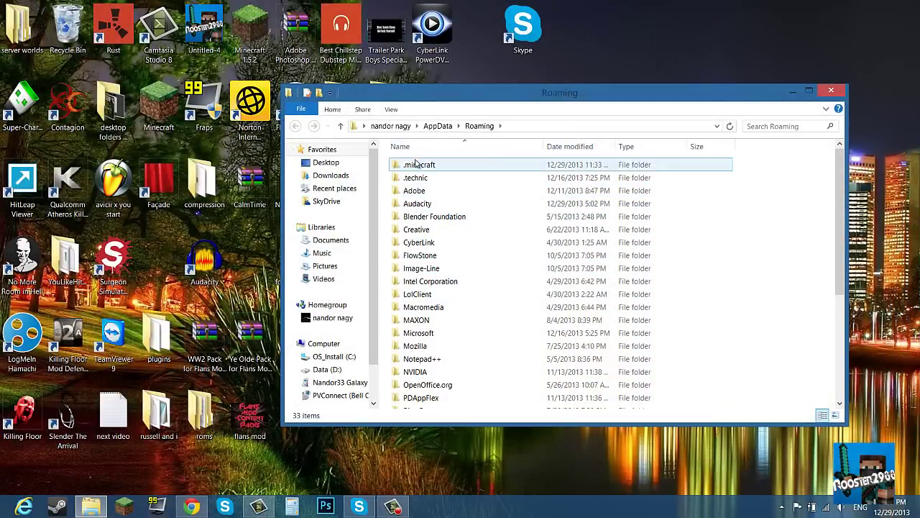
double_click(419, 164)
double_click(424, 255)
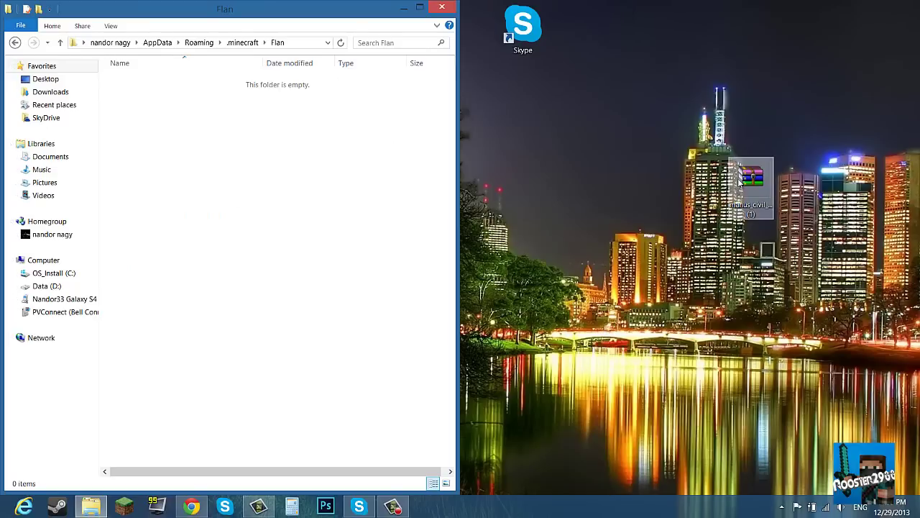
- Move the manus_civil_package_1.6.4a zip from the desktop into the .minecraft Flan folder, and close the folder window and Chrome
left_click_drag(744, 183, 639, 141)
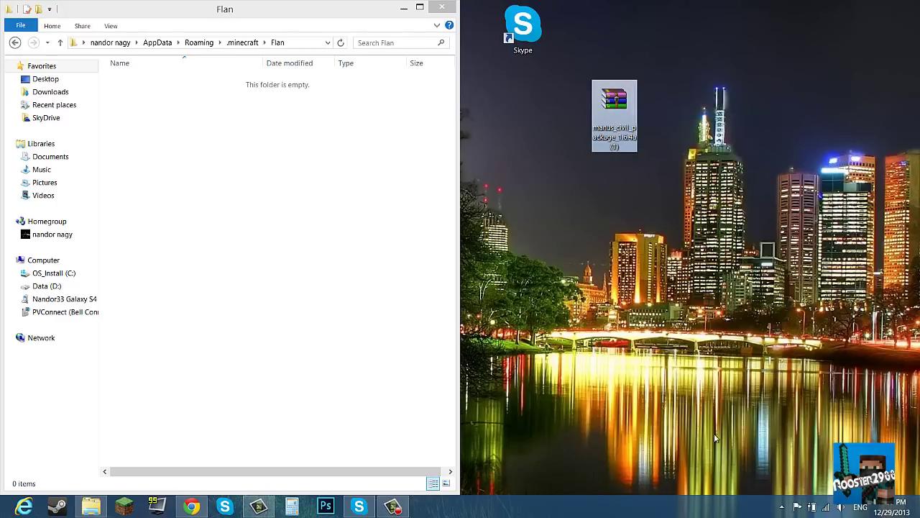
left_click_drag(609, 109, 212, 151)
left_click(443, 7)
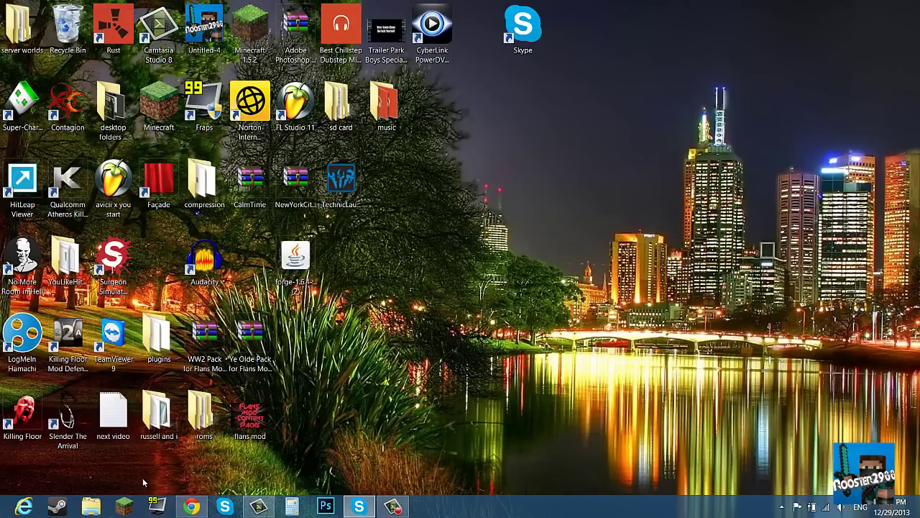
left_click(192, 506)
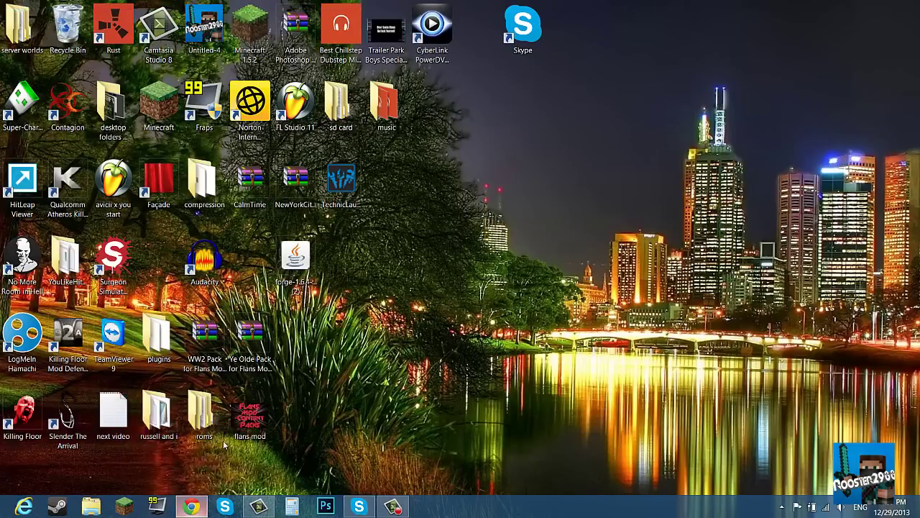
left_click(917, 5)
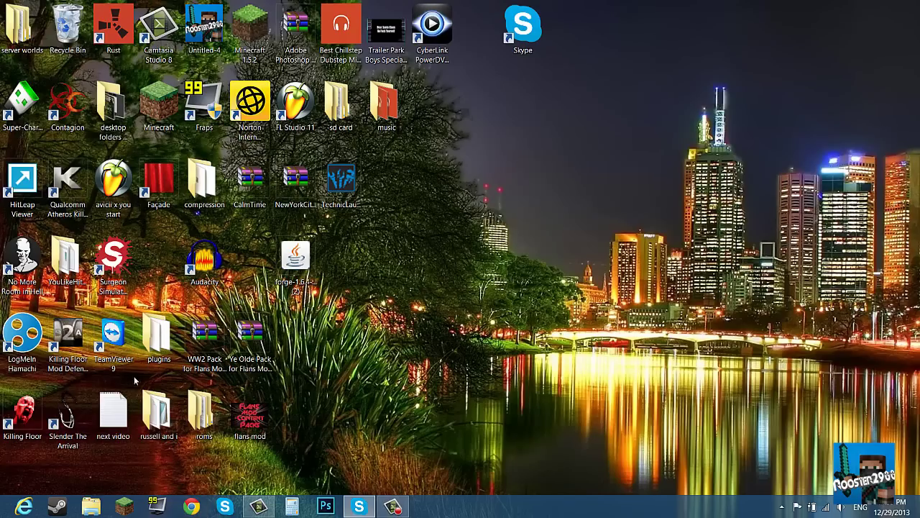
- Start Minecraft 1.6.4 from the Minecraft Launcher and open the singleplayer world list
left_click(123, 506)
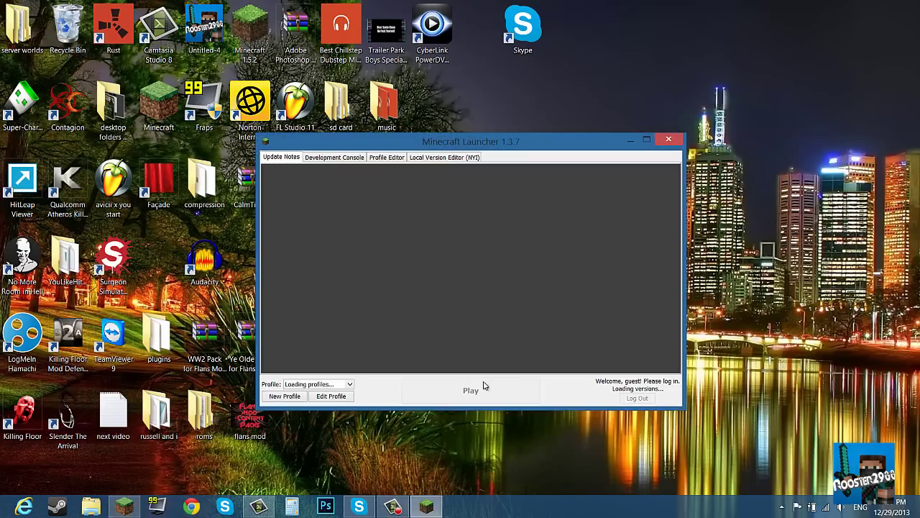
left_click(455, 400)
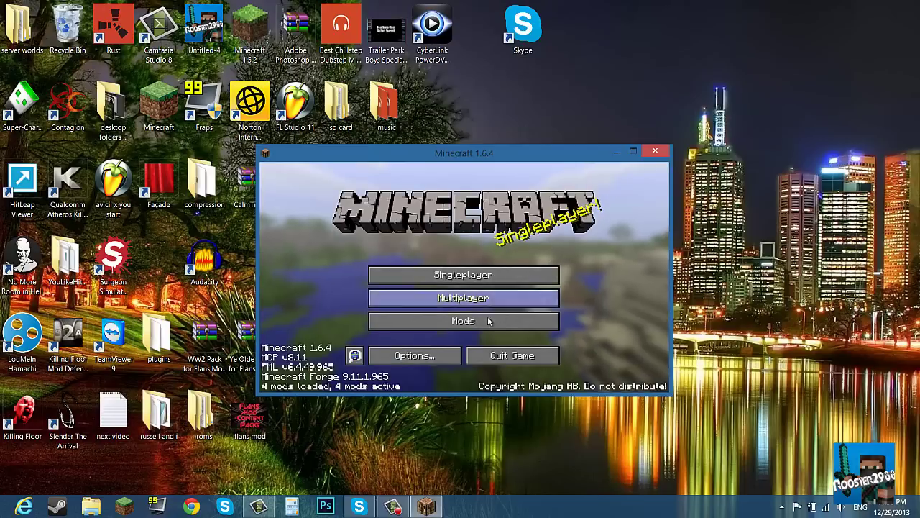
left_click(463, 275)
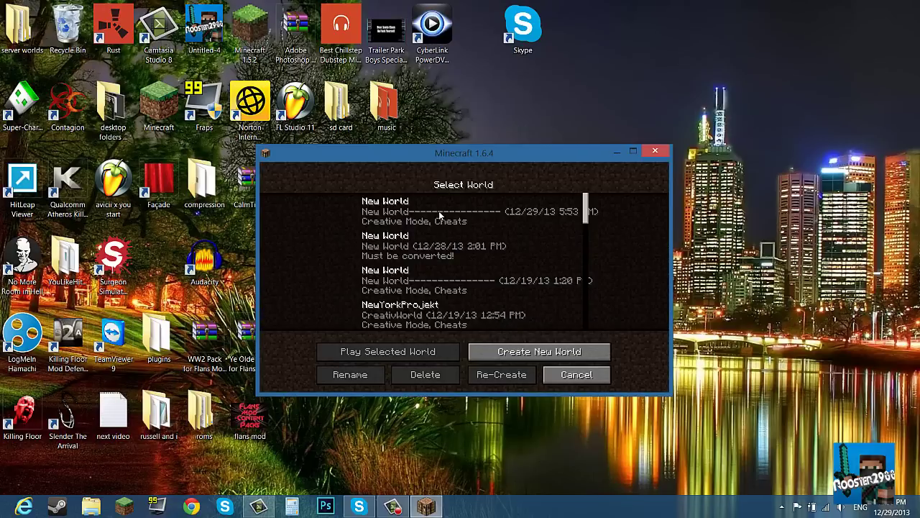
- Load a Creative Mode world from the singleplayer world list and maximize the game window
double_click(463, 275)
left_click(633, 151)
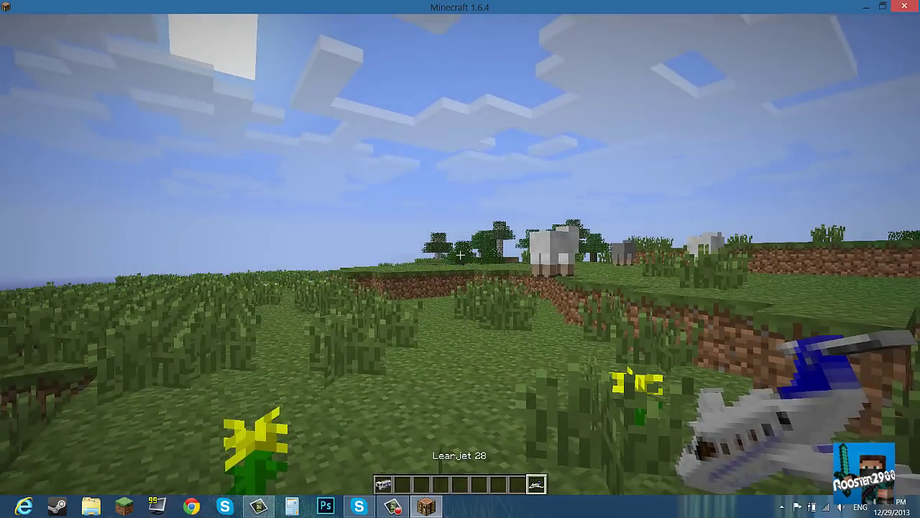
- Browse the full creative item list down to the Flan's Mod vehicles, and return to the world
key("e")
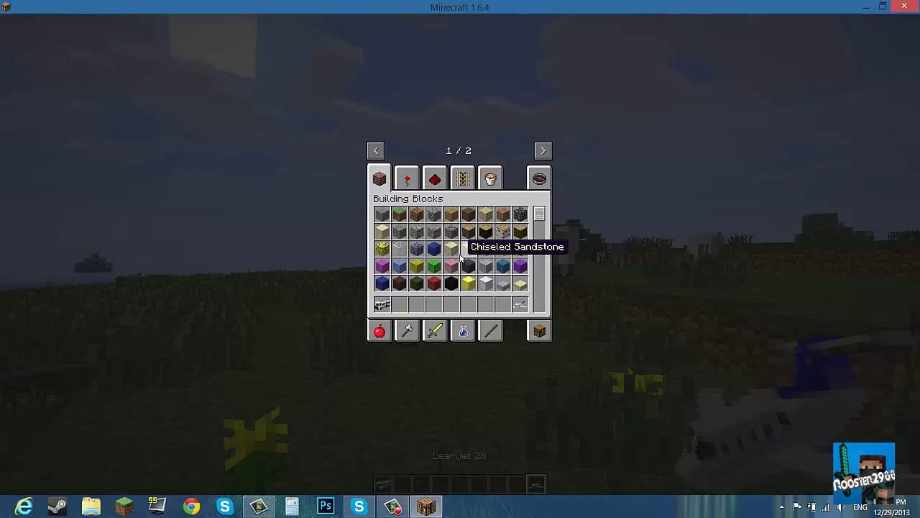
left_click(540, 178)
scroll(532, 273, "down", 10)
scroll(524, 302, "up", 2)
scroll(523, 294, "down", 3)
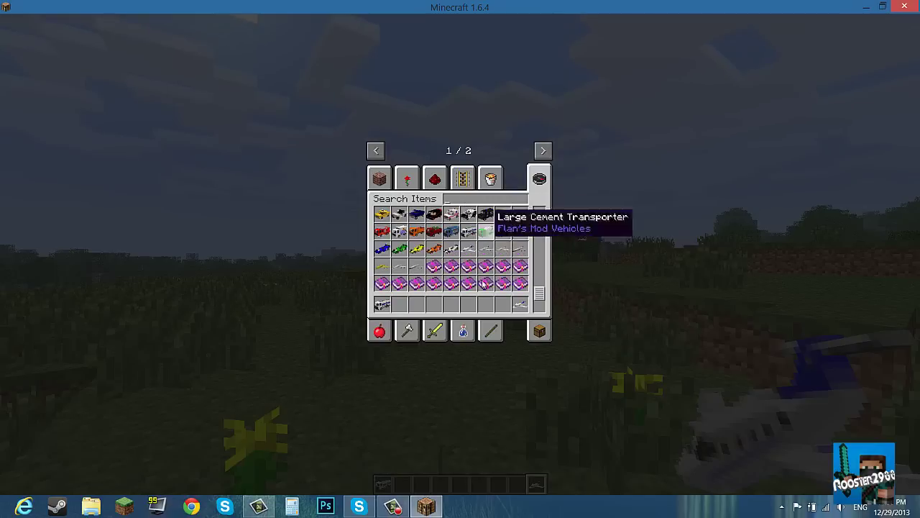
scroll(443, 101, "up", 10)
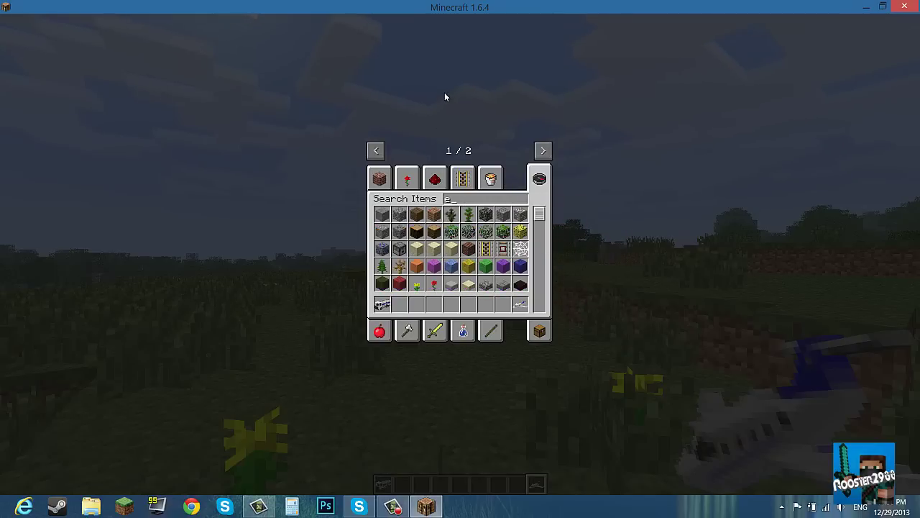
key("e")
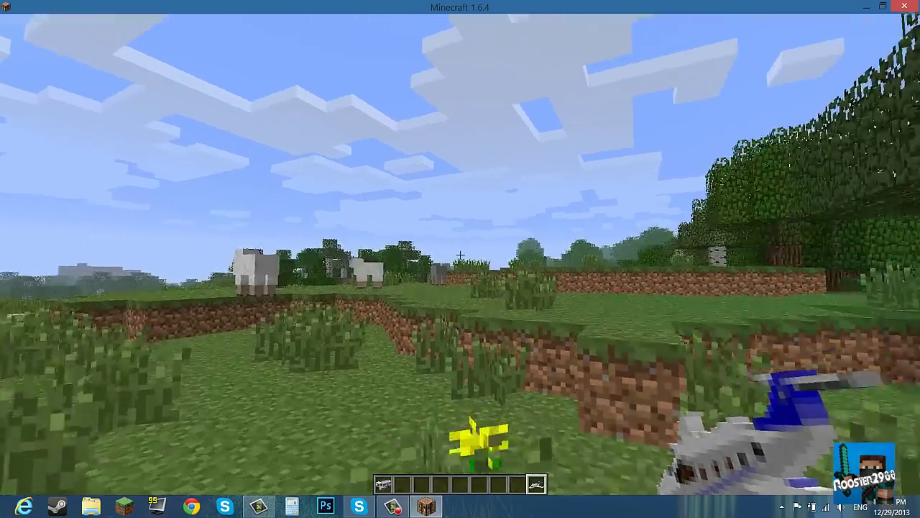
- Fly above the grassland, check the Flan's Mod vehicles in the creative item search again, and close the inventory
key("space")
key("w")
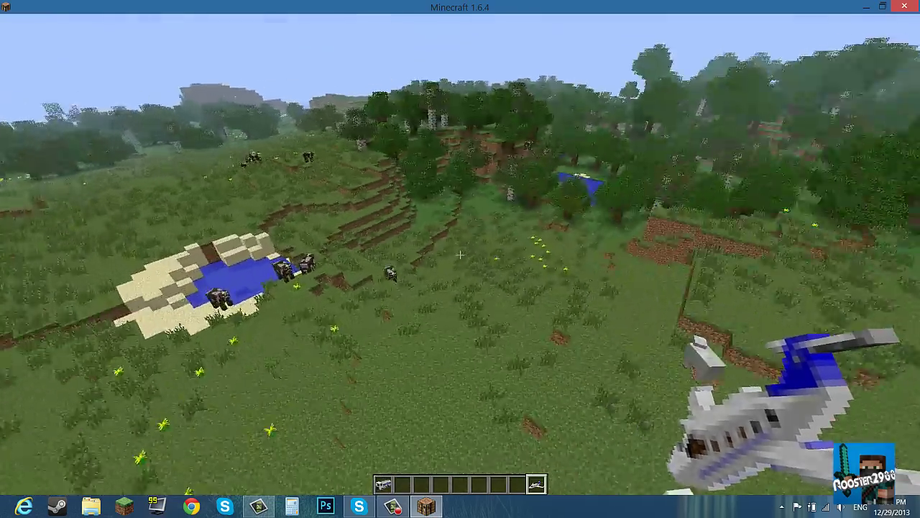
key("e")
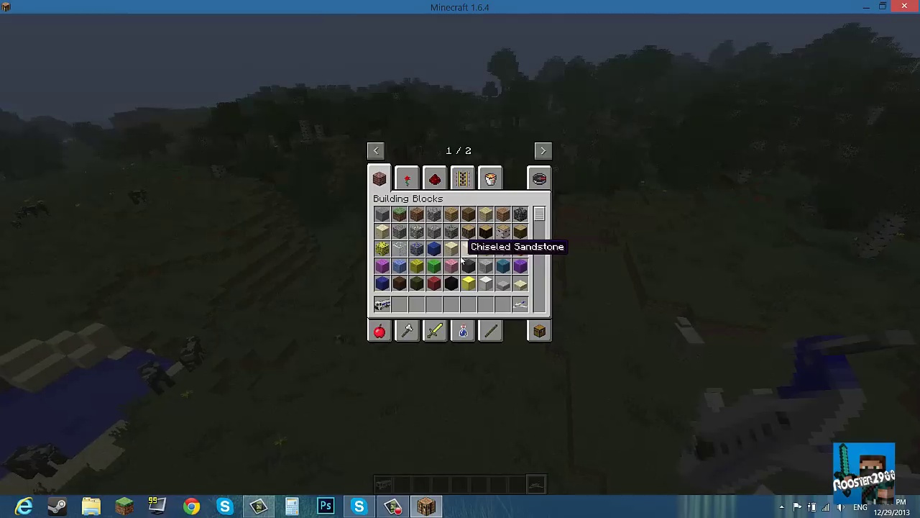
left_click(536, 175)
scroll(525, 259, "down", 15)
scroll(526, 282, "down", 10)
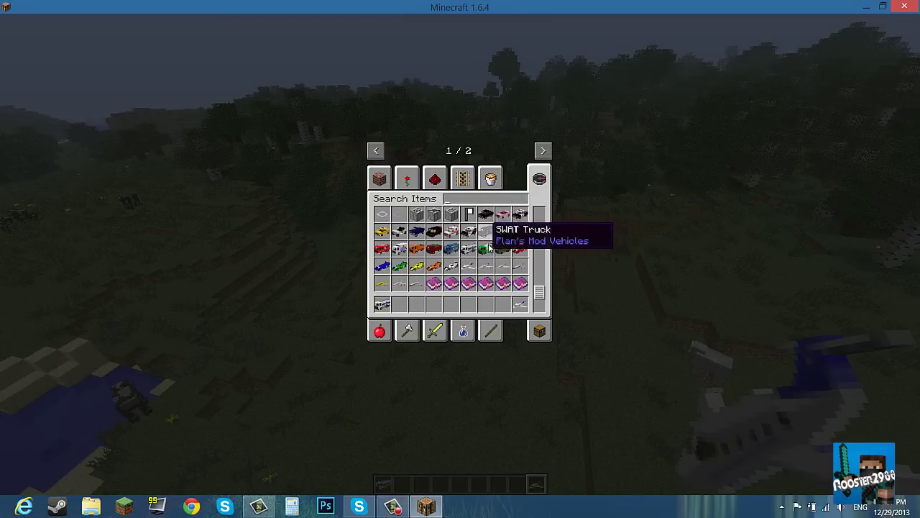
type("e")
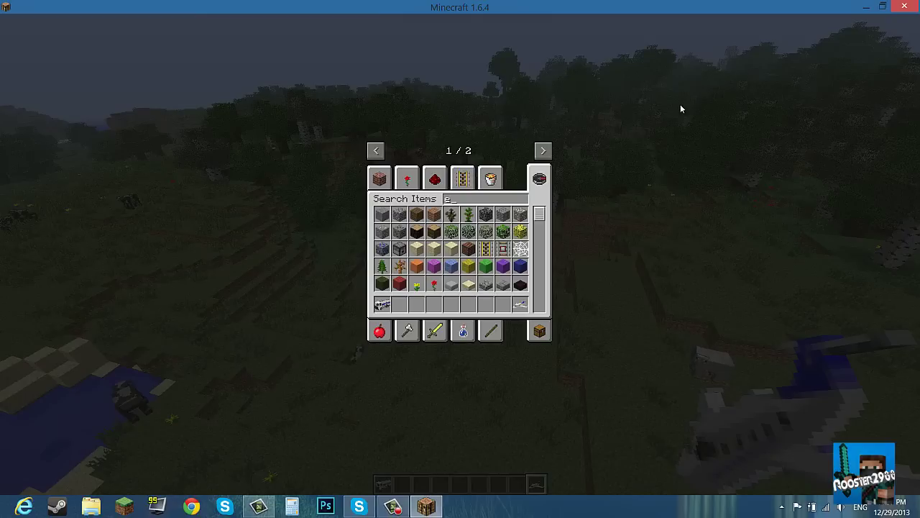
left_click(498, 179)
key("Escape")
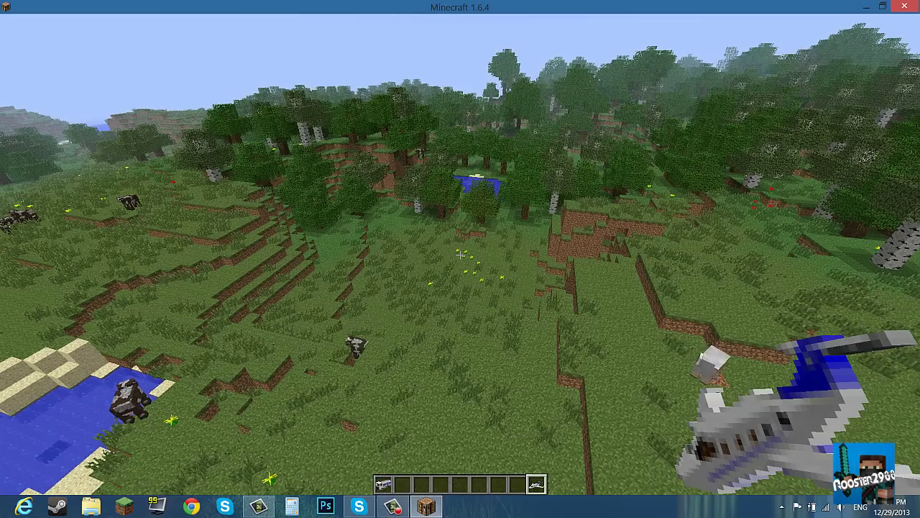
key("w")
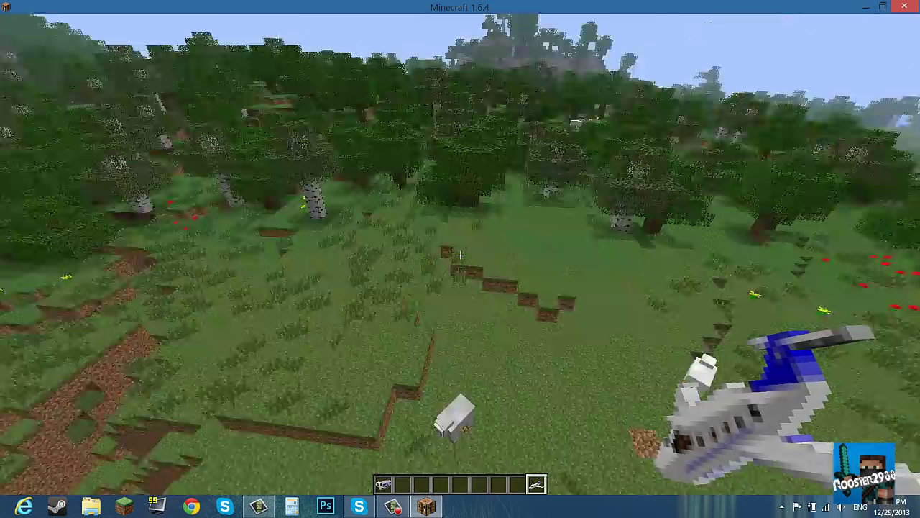
key("w")
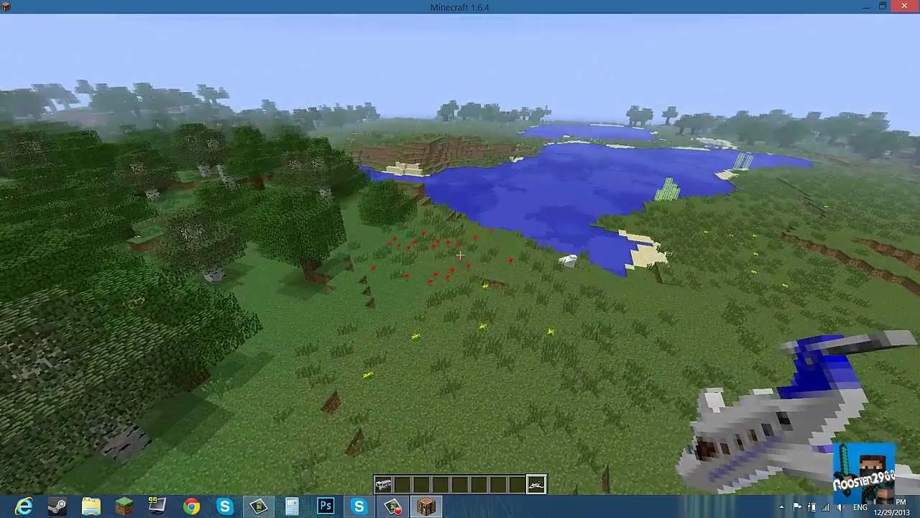
key("w")
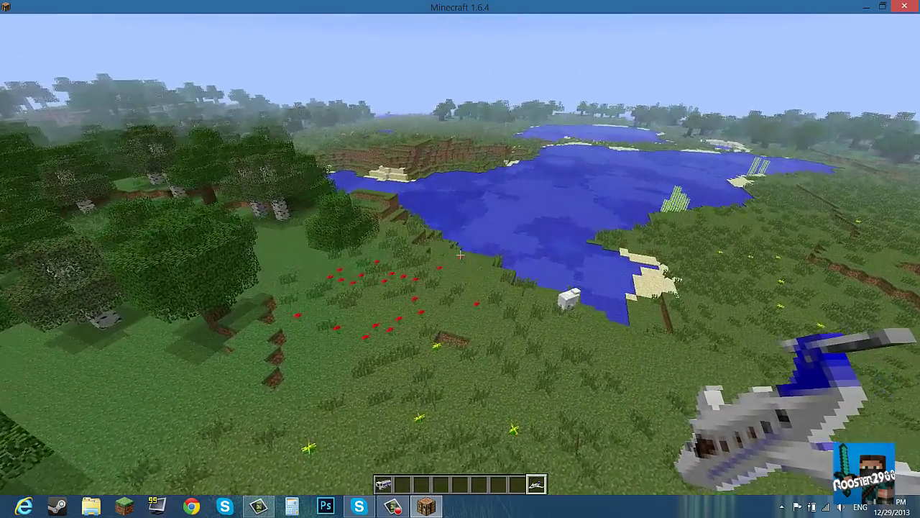
key("w")
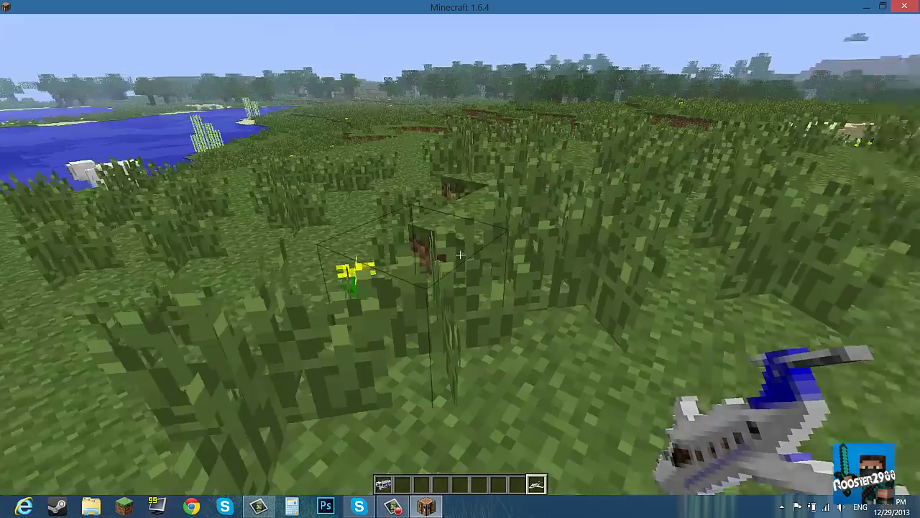
key("w")
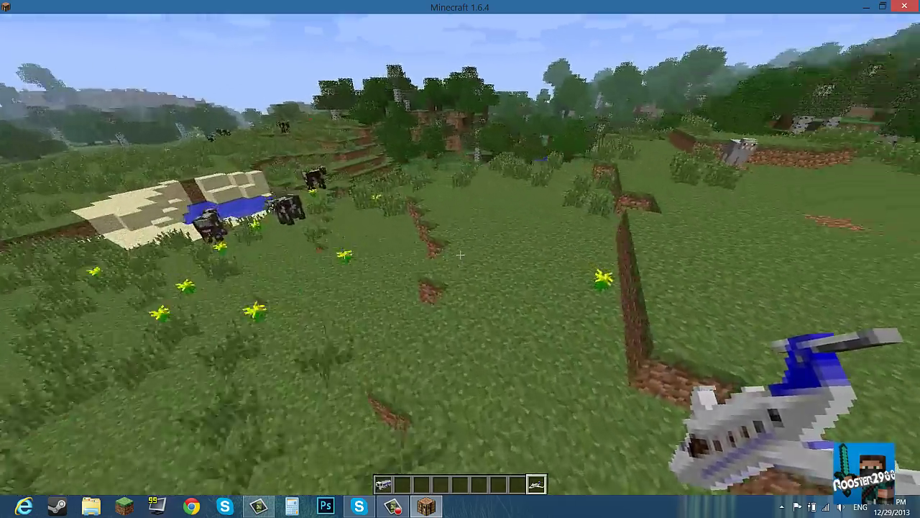
key("w")
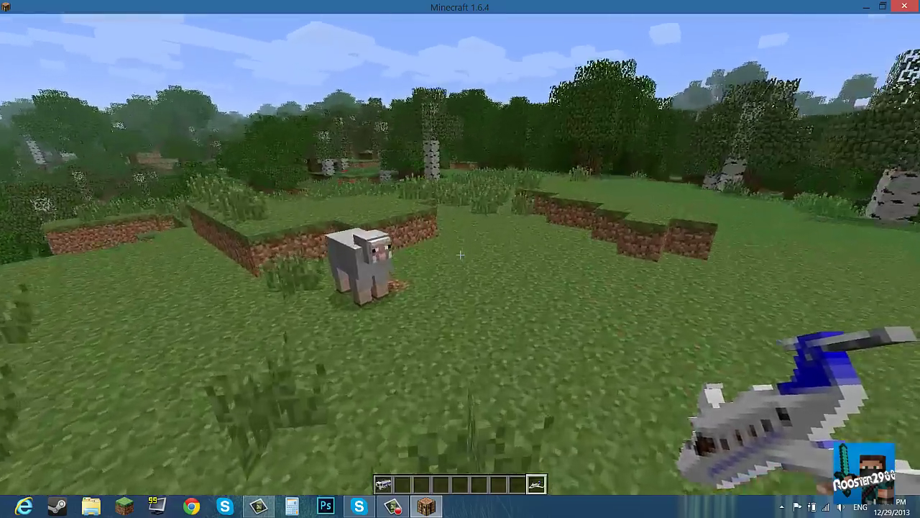
key("w")
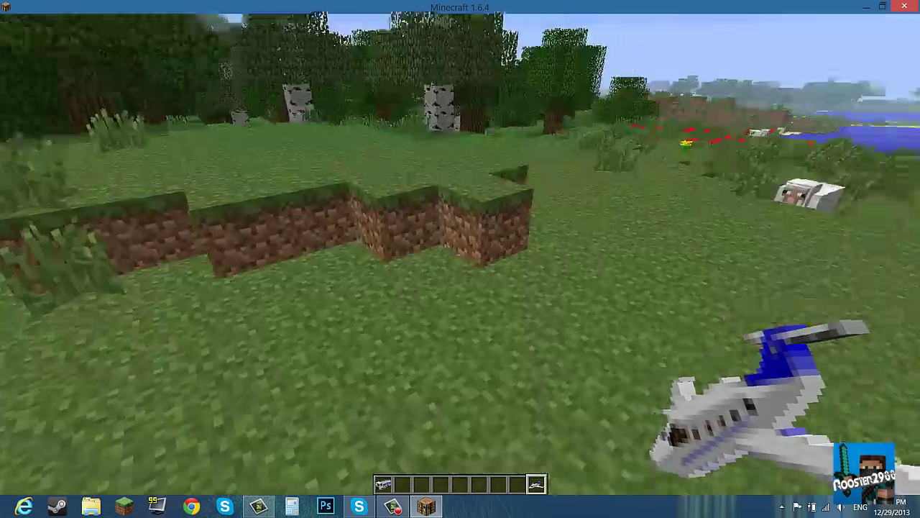
key("w")
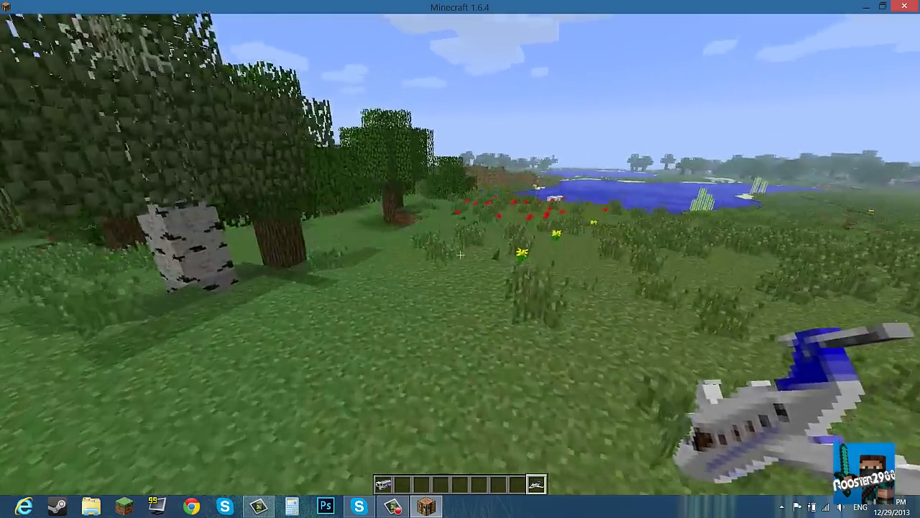
key("w")
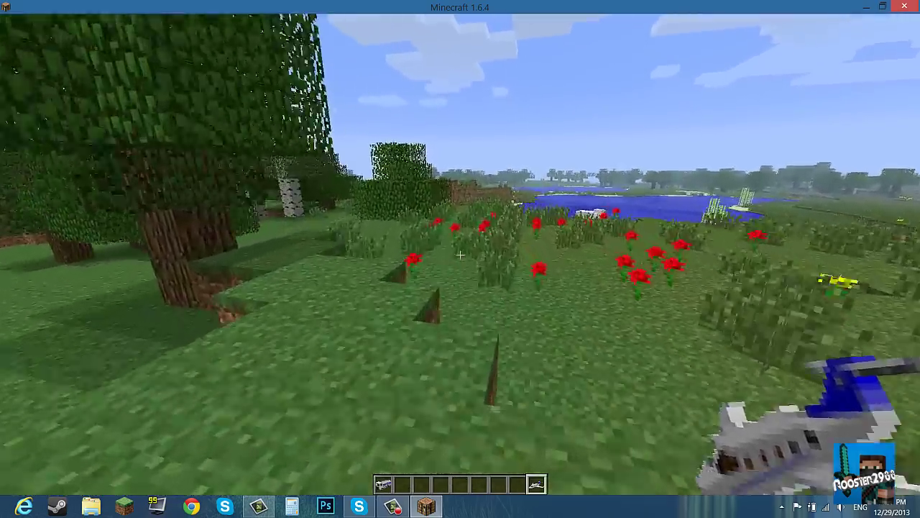
key("w")
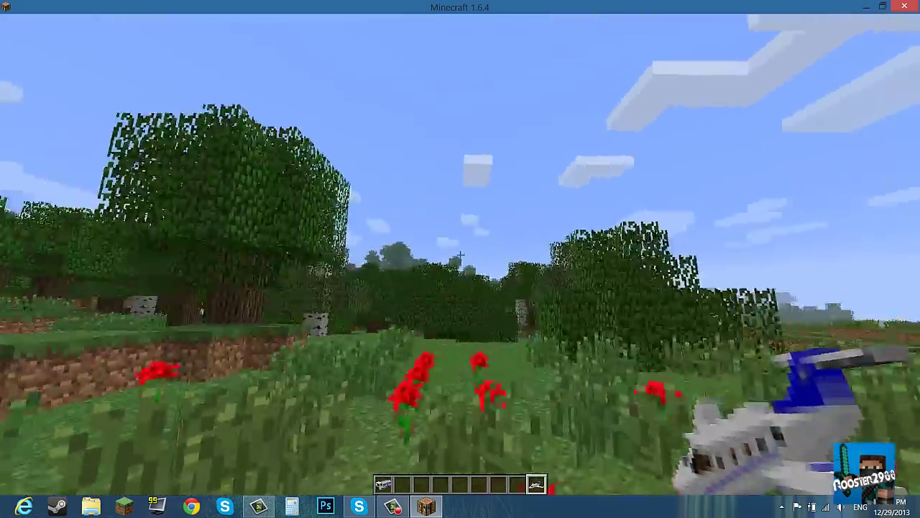
key("w")
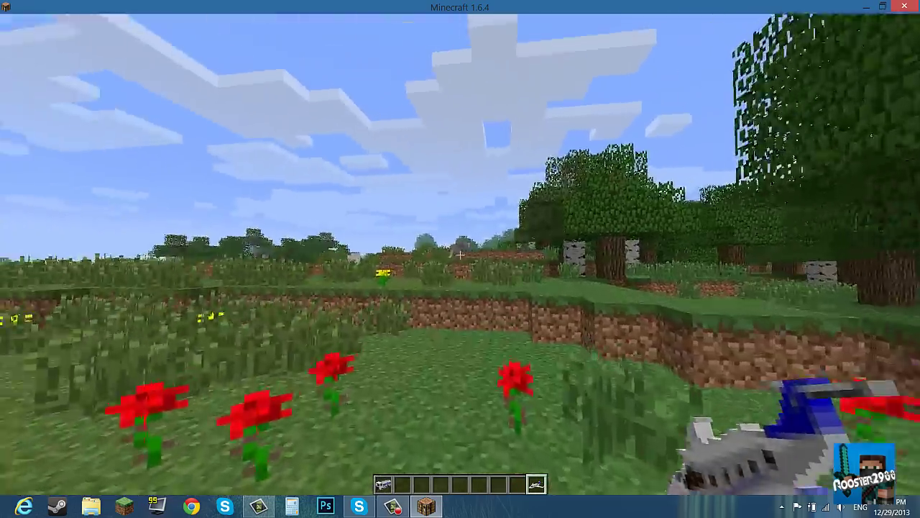
key("w")
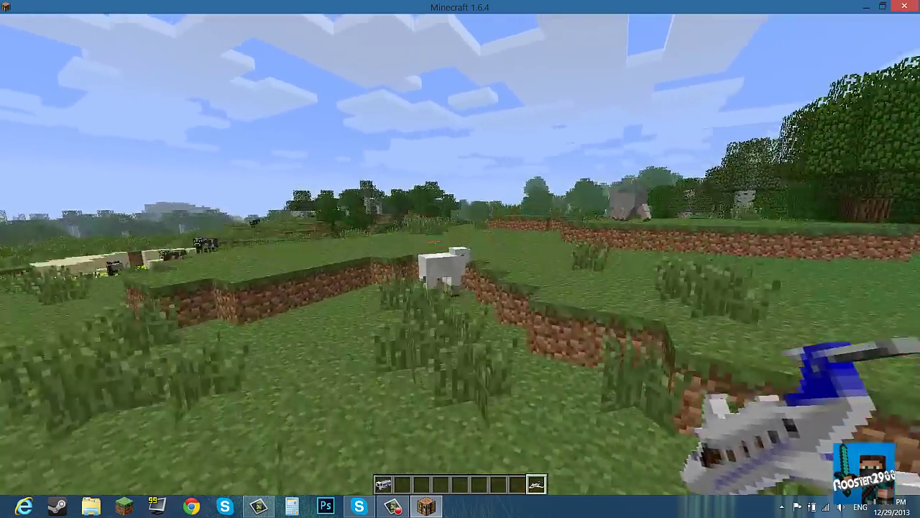
key("w")
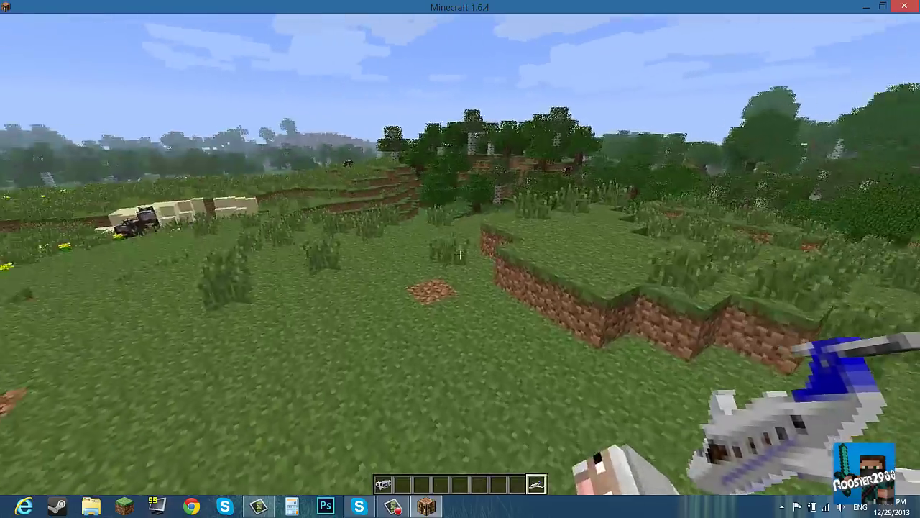
- Pause the game and close Minecraft to return to the desktop
key("Escape")
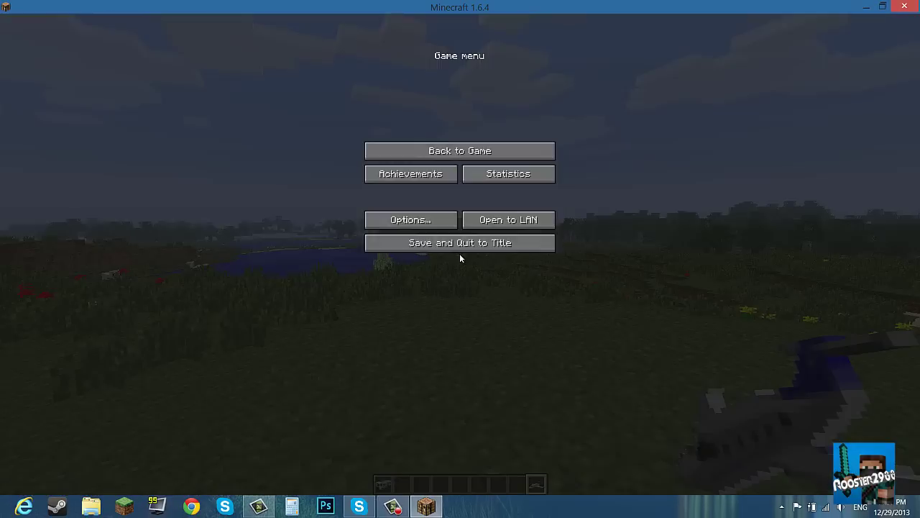
left_click(917, 6)
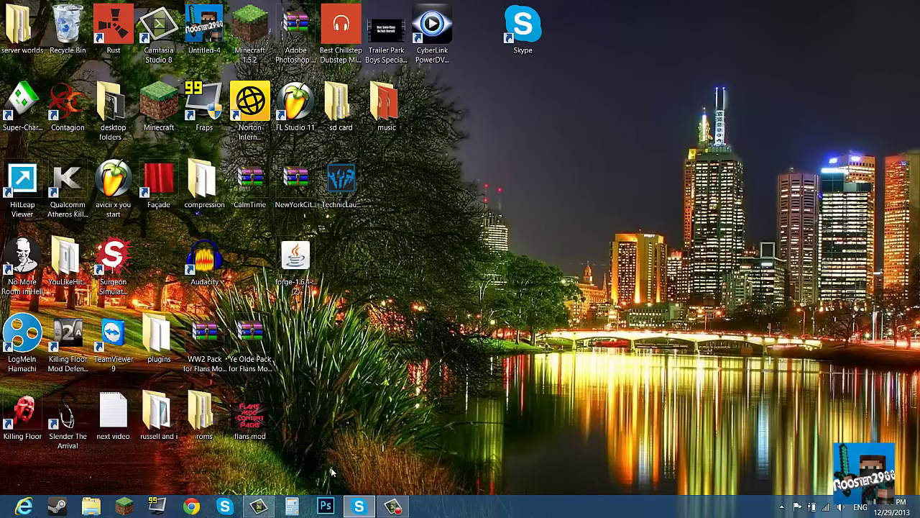
- Move the Audacity and forge-1.6.4 desktop icons together one column to the left and deselect them
left_click_drag(353, 277, 184, 236)
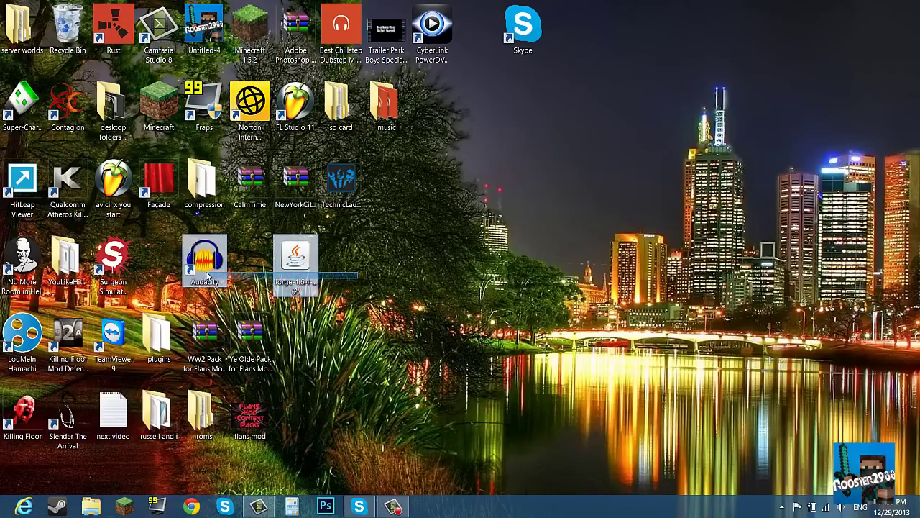
left_click_drag(202, 279, 158, 278)
left_click(340, 264)
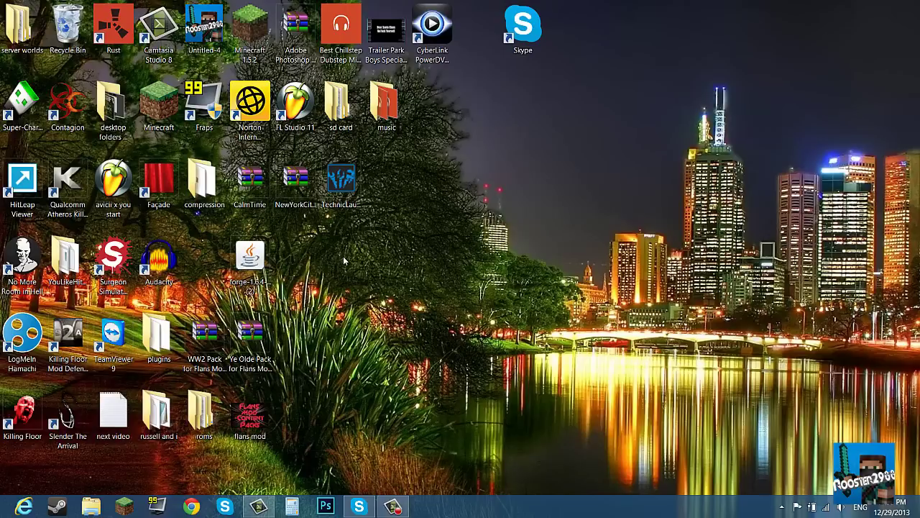